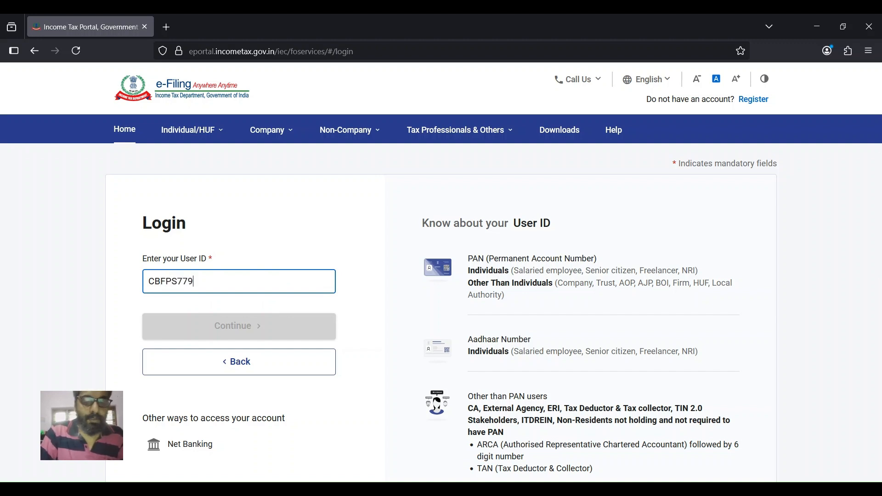
- Log in with the PAN as user ID and the account password, confirming the secure access message
{"action": "type", "text": "J"}
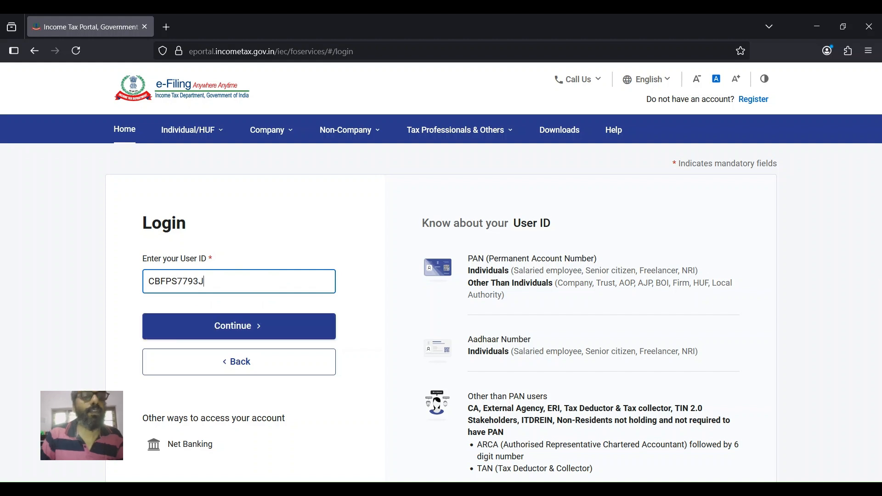
{"action": "left_click", "coordinate": [196, 327]}
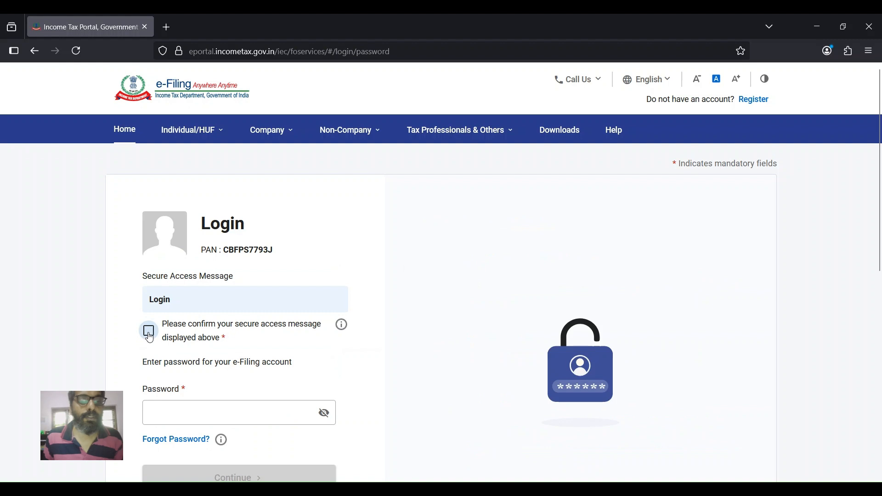
{"action": "left_click", "coordinate": [149, 333]}
{"action": "left_click", "coordinate": [171, 411]}
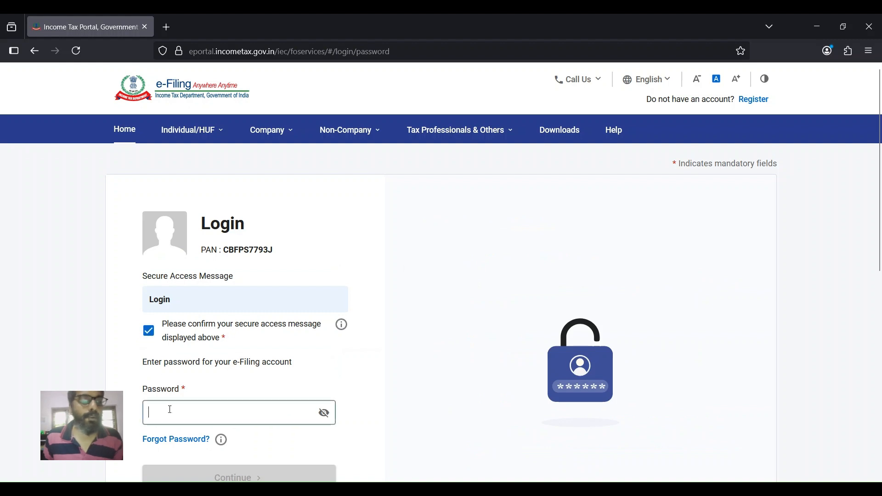
{"action": "type", "text": "a"}
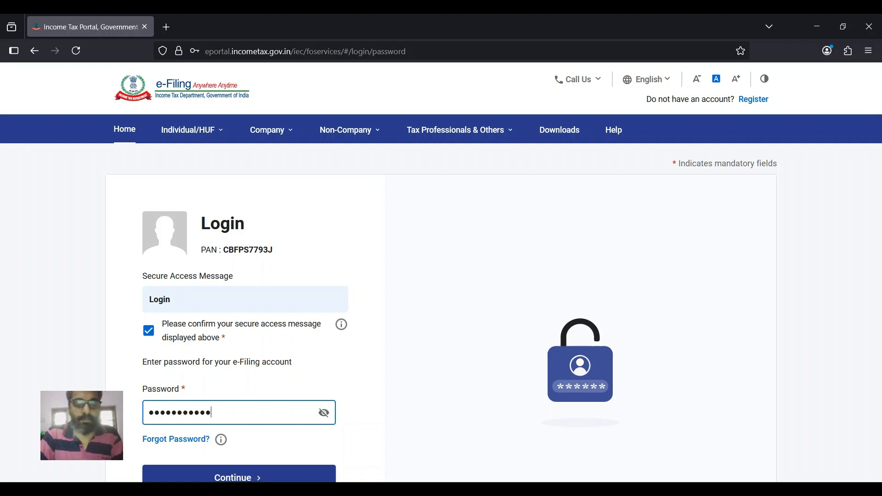
{"action": "scroll", "coordinate": [228, 422], "scroll_direction": "down", "scroll_amount": 3}
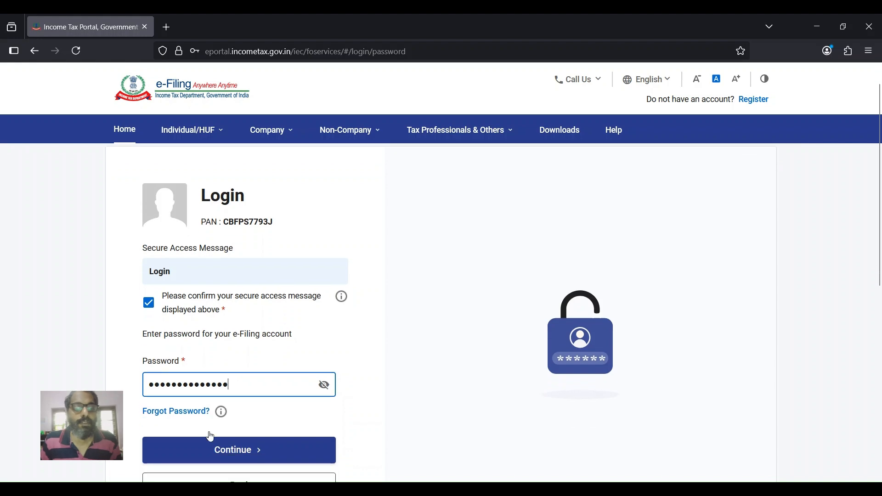
{"action": "left_click", "coordinate": [228, 420]}
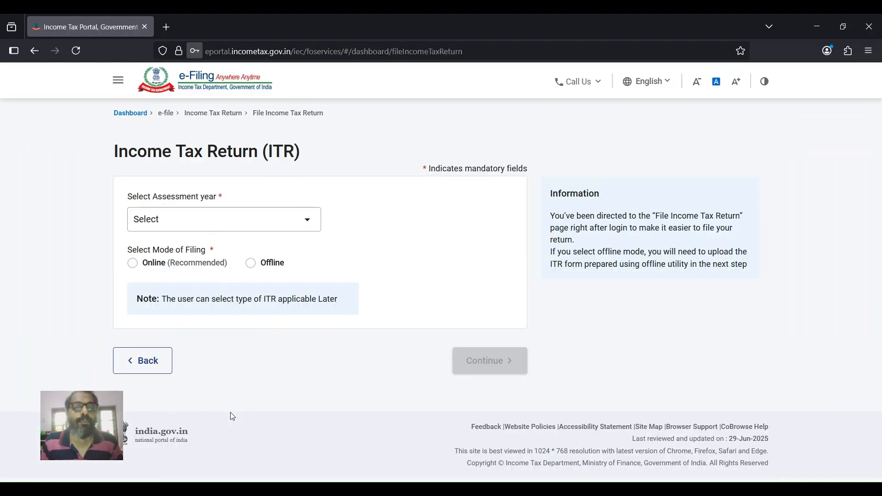
- Choose assessment year 2025-26 with online filing and start a new filing instead of the draft
{"action": "left_click", "coordinate": [184, 220]}
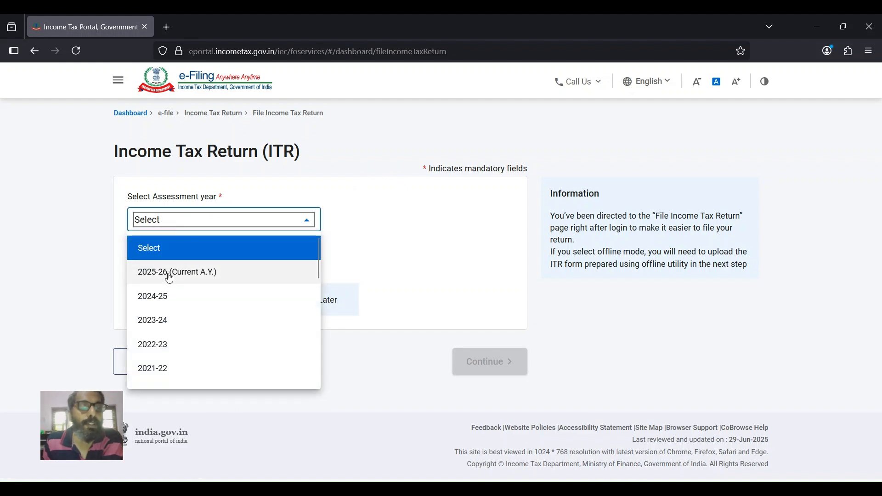
{"action": "left_click", "coordinate": [170, 276]}
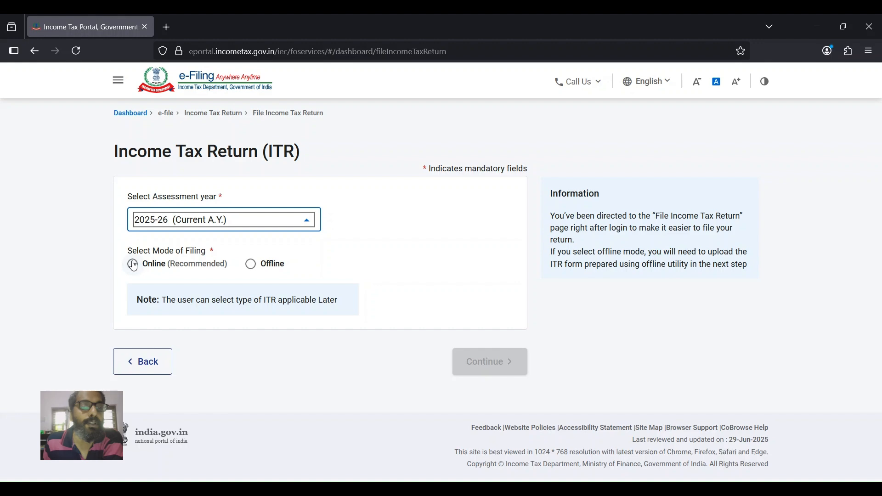
{"action": "left_click", "coordinate": [133, 265]}
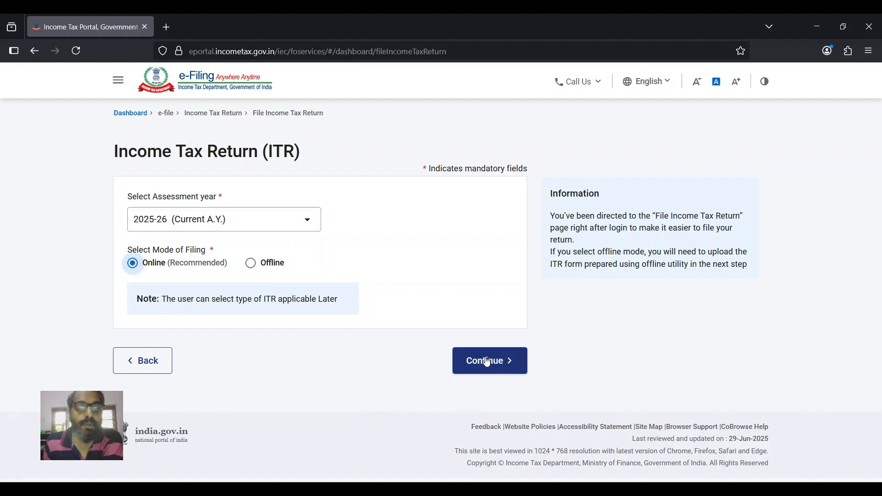
{"action": "left_click", "coordinate": [488, 362]}
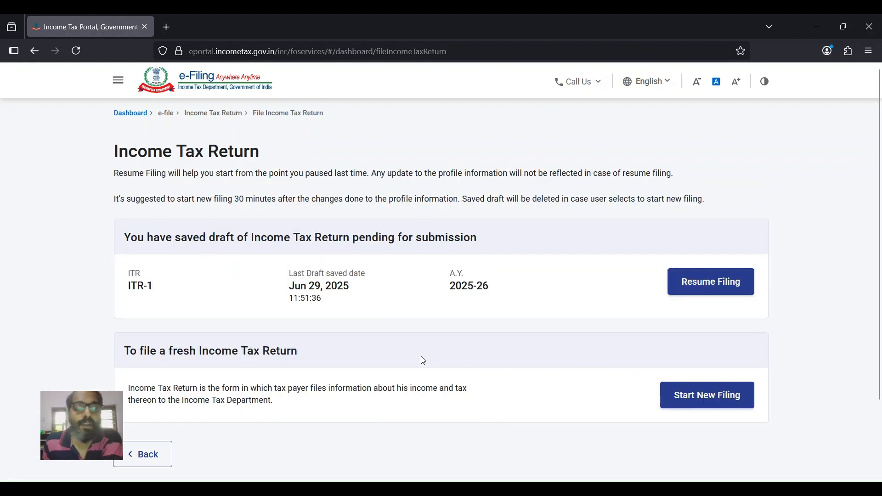
{"action": "scroll", "coordinate": [423, 361], "scroll_direction": "down", "scroll_amount": 2}
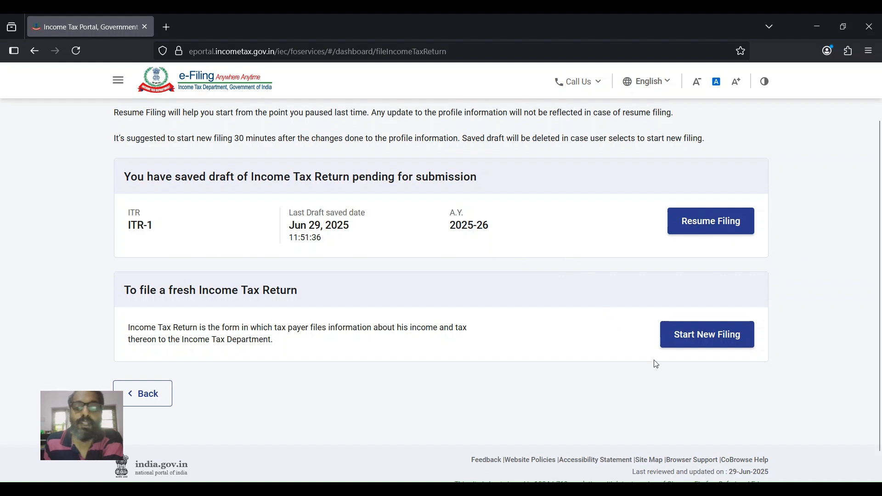
{"action": "left_click", "coordinate": [701, 338]}
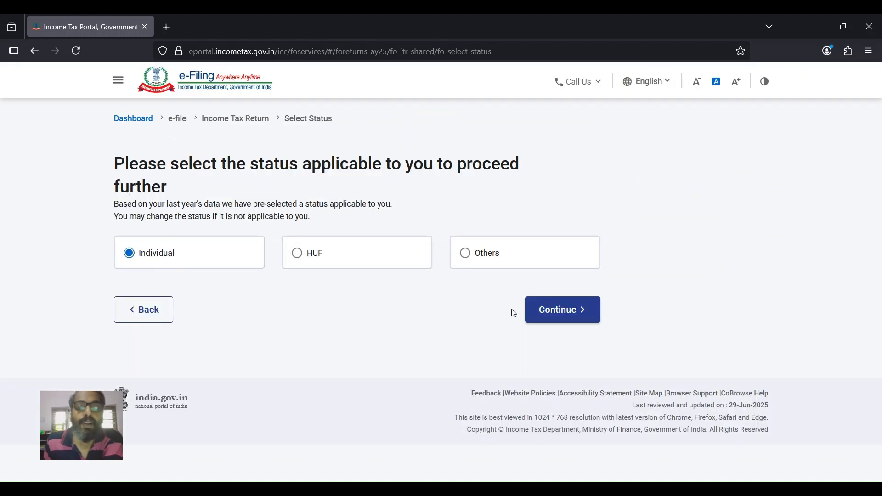
- Continue with Individual status and select ITR - 1 as the form to file
{"action": "left_click", "coordinate": [565, 315]}
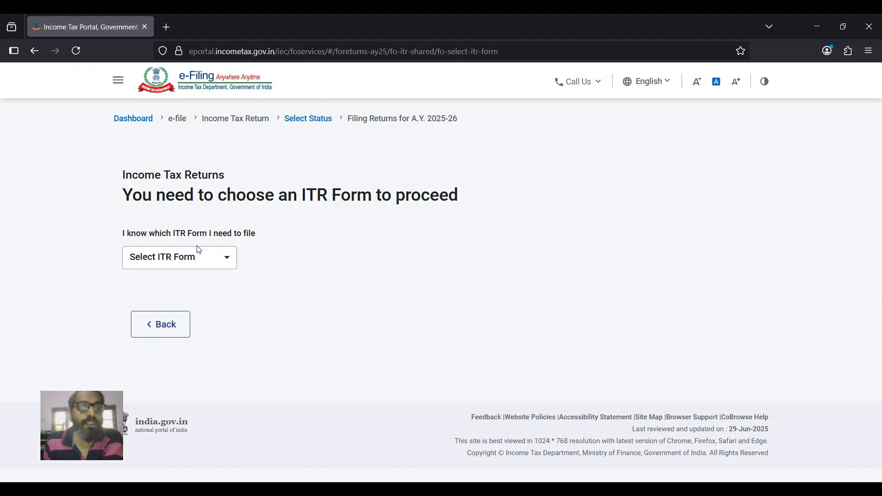
{"action": "left_click", "coordinate": [227, 261]}
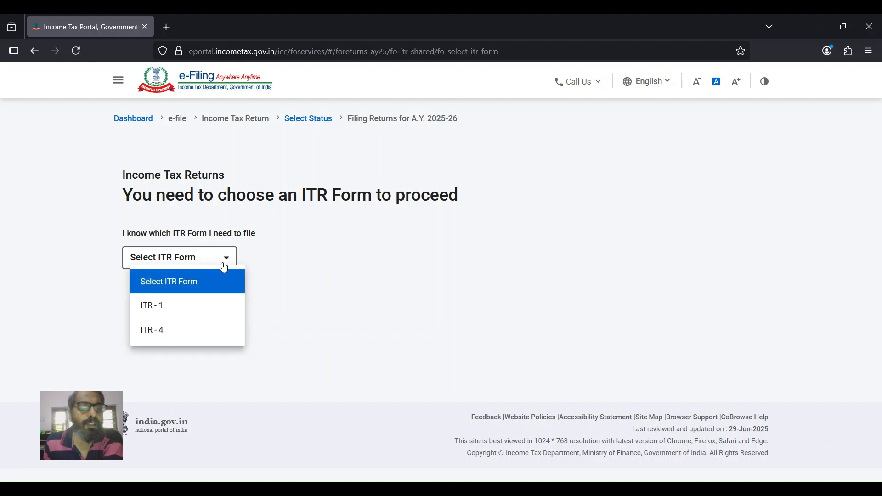
{"action": "left_click", "coordinate": [174, 308]}
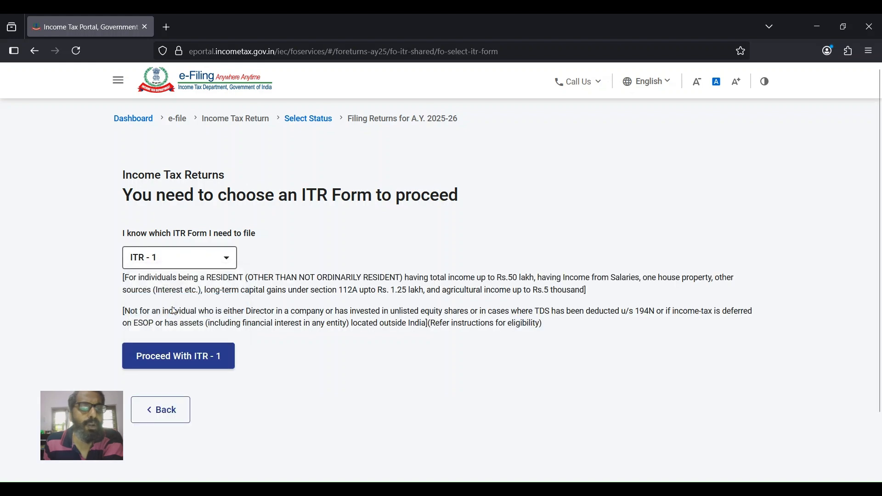
{"action": "left_click", "coordinate": [179, 358]}
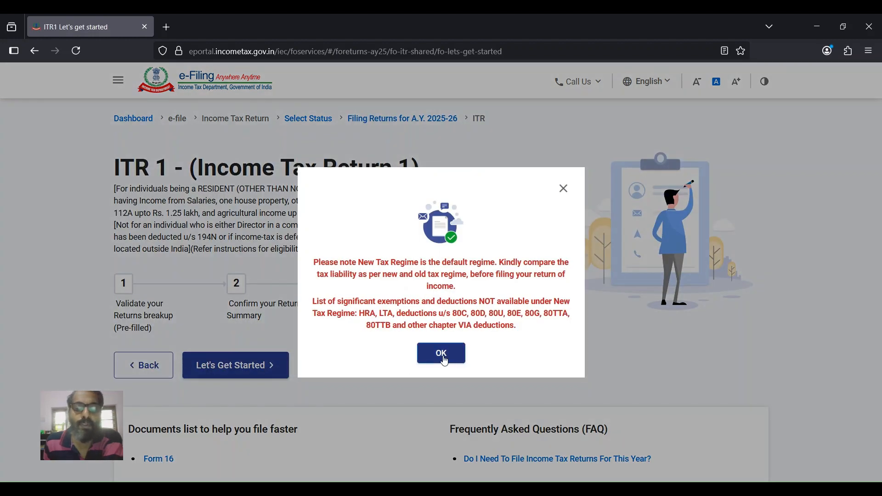
- Dismiss the new tax regime notice and begin the ITR-1 filing steps
{"action": "left_click", "coordinate": [443, 357]}
{"action": "scroll", "coordinate": [474, 344], "scroll_direction": "down", "scroll_amount": 1}
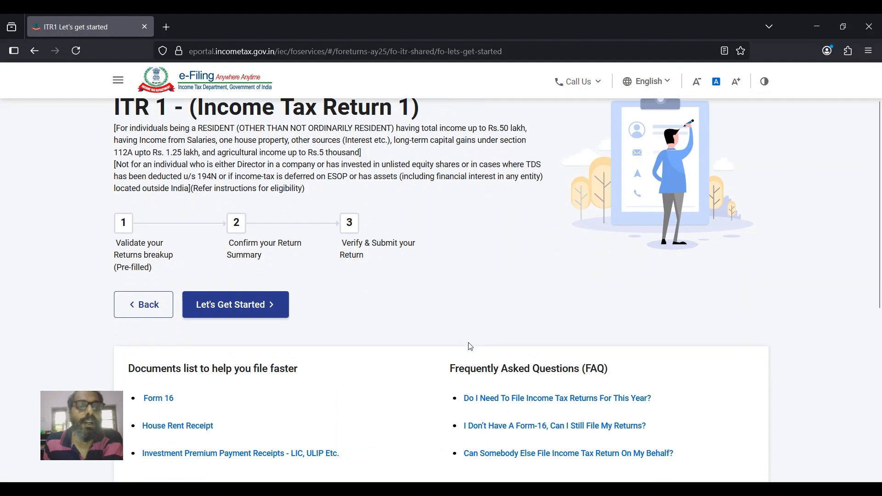
{"action": "scroll", "coordinate": [471, 347], "scroll_direction": "down", "scroll_amount": 1}
{"action": "left_click", "coordinate": [224, 247]}
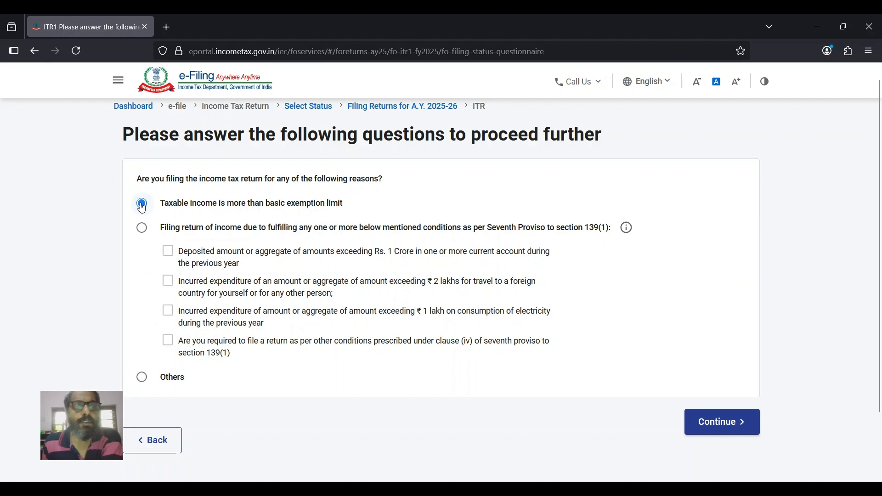
{"action": "scroll", "coordinate": [459, 276], "scroll_direction": "down", "scroll_amount": 2}
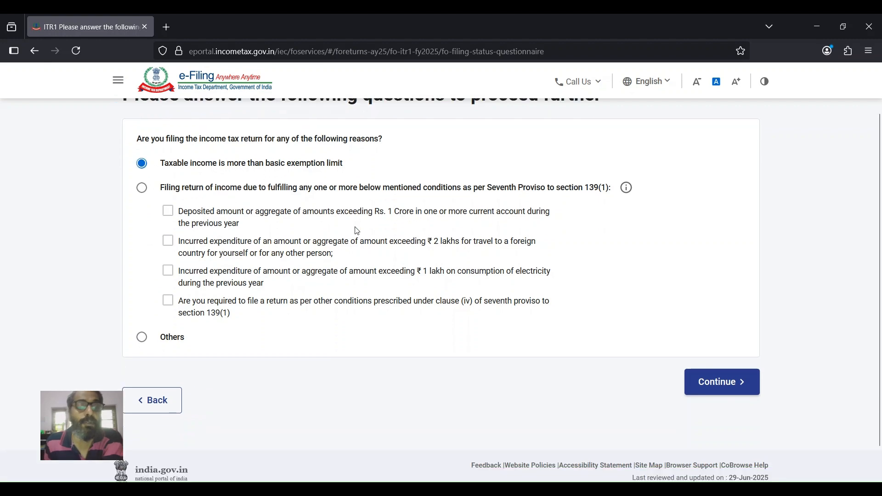
- Submit the filing reason, dismiss the pre-fill notice and review the Return Summary sections
{"action": "left_click", "coordinate": [719, 362]}
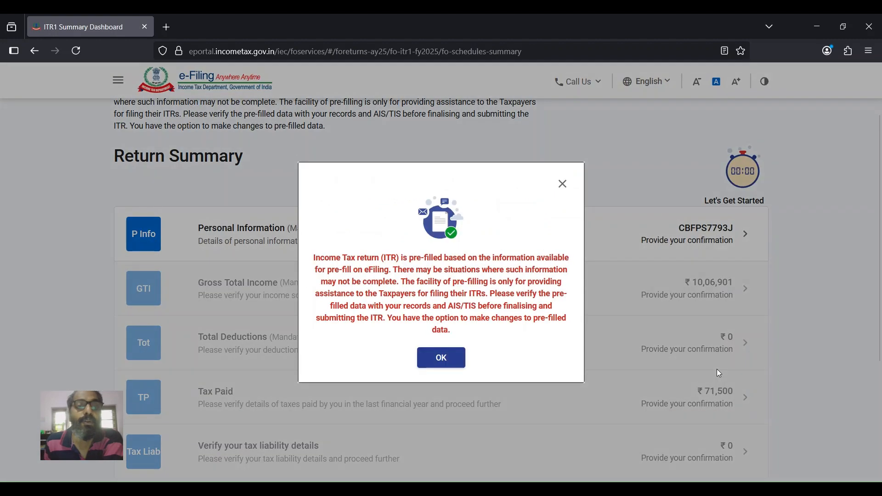
{"action": "left_click", "coordinate": [444, 359]}
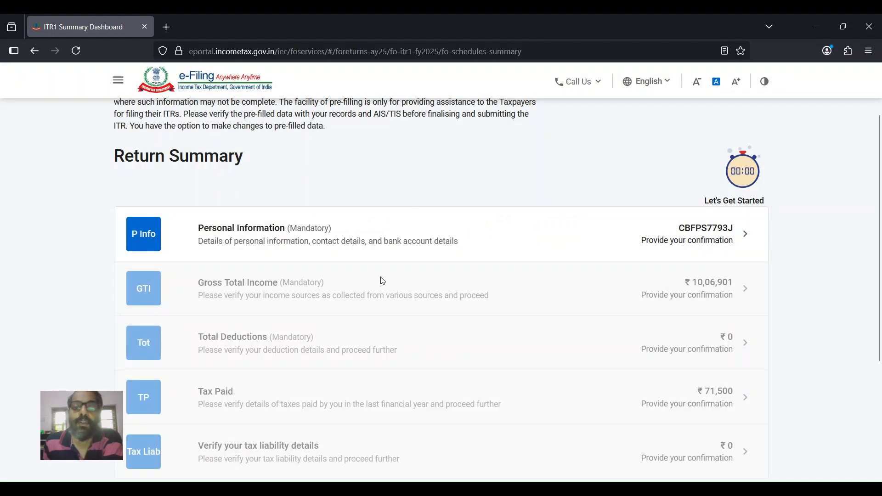
{"action": "scroll", "coordinate": [347, 247], "scroll_direction": "down", "scroll_amount": 1}
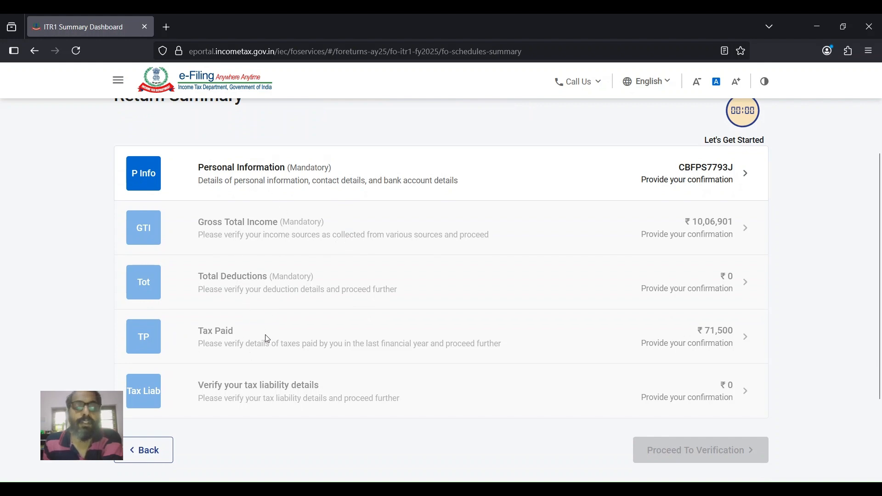
- Open the Personal Information section and review the pre-filled details
{"action": "left_click", "coordinate": [253, 177]}
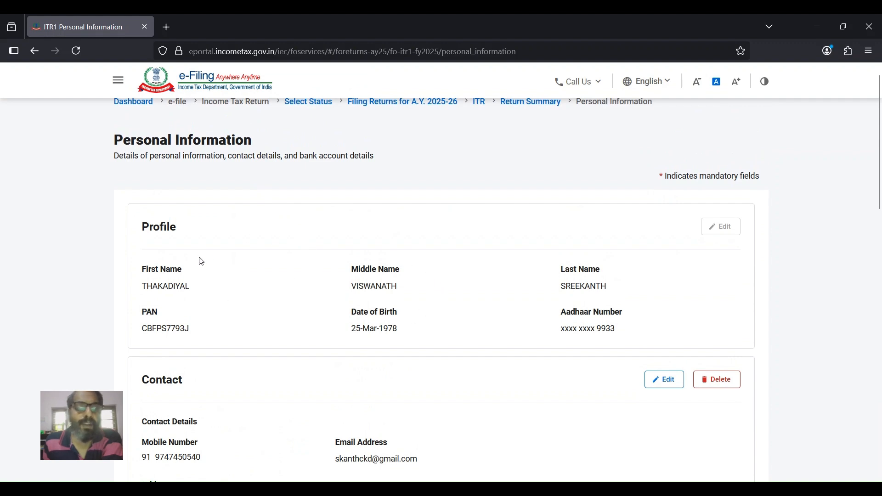
{"action": "scroll", "coordinate": [191, 298], "scroll_direction": "down", "scroll_amount": 3}
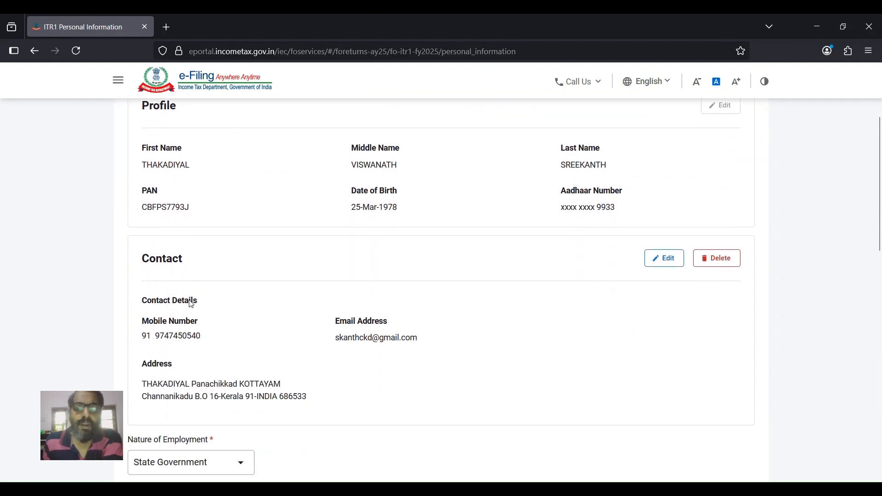
{"action": "scroll", "coordinate": [197, 299], "scroll_direction": "down", "scroll_amount": 1}
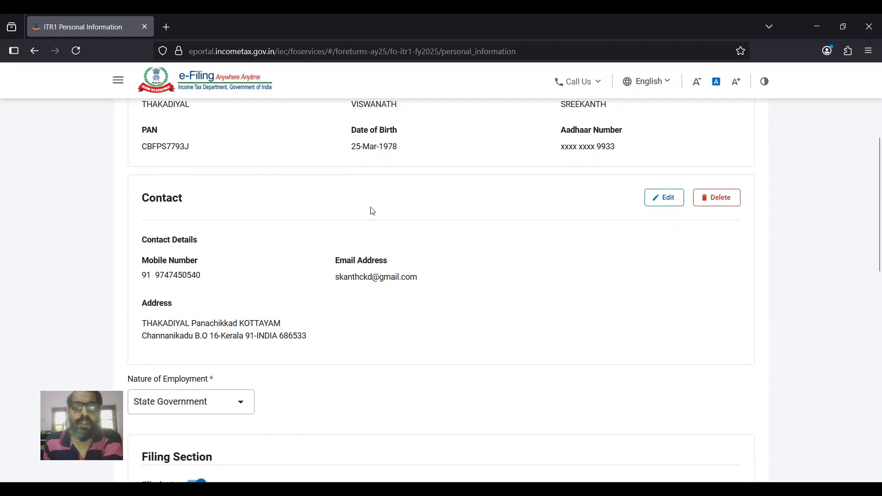
{"action": "scroll", "coordinate": [372, 209], "scroll_direction": "up", "scroll_amount": 1}
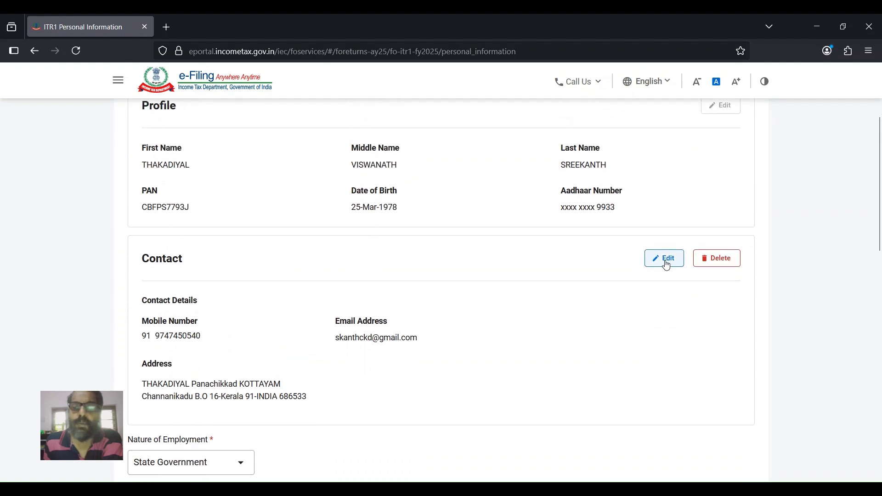
{"action": "scroll", "coordinate": [490, 289], "scroll_direction": "down", "scroll_amount": 1}
{"action": "scroll", "coordinate": [489, 290], "scroll_direction": "down", "scroll_amount": 1}
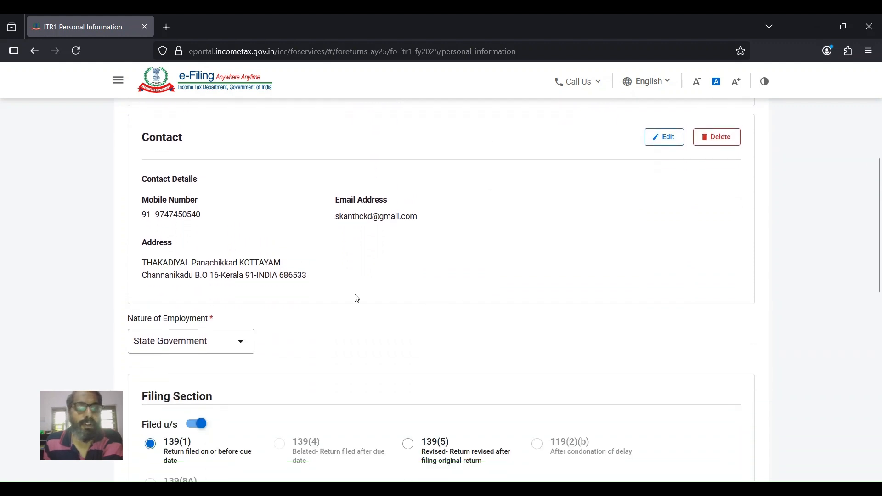
{"action": "scroll", "coordinate": [264, 294], "scroll_direction": "down", "scroll_amount": 1}
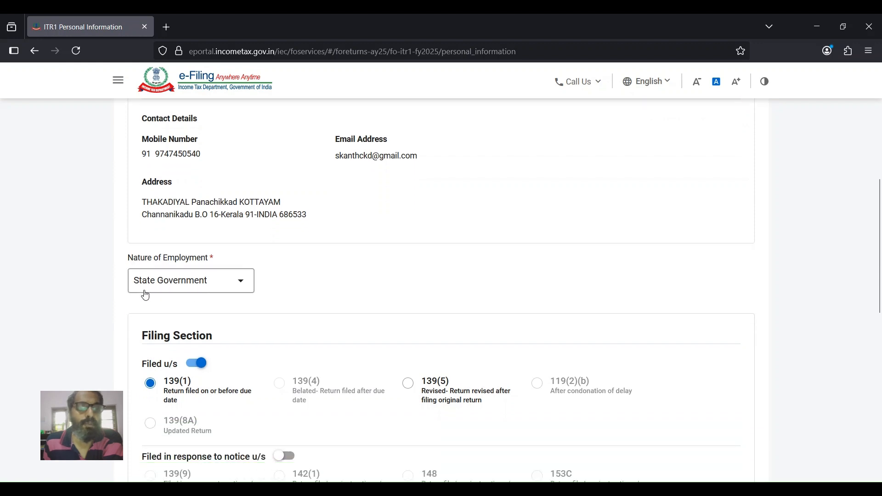
{"action": "scroll", "coordinate": [342, 272], "scroll_direction": "down", "scroll_amount": 1}
{"action": "scroll", "coordinate": [342, 273], "scroll_direction": "down", "scroll_amount": 2}
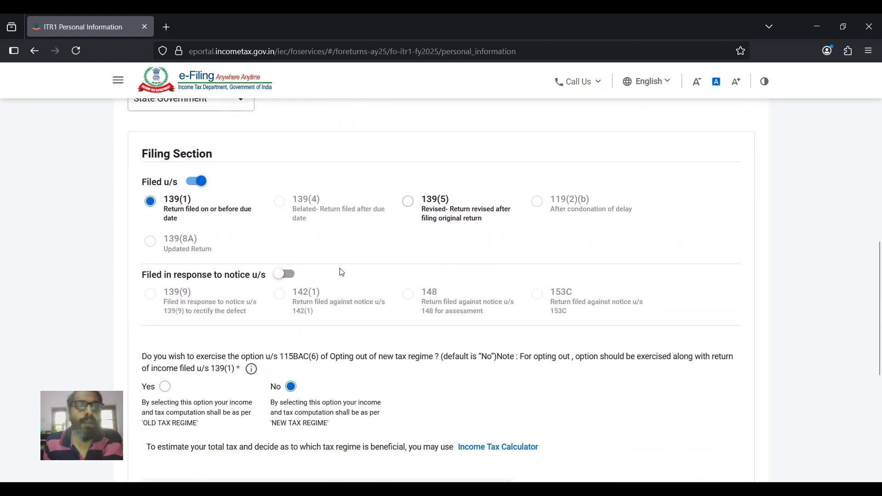
{"action": "scroll", "coordinate": [199, 266], "scroll_direction": "down", "scroll_amount": 1}
{"action": "scroll", "coordinate": [199, 275], "scroll_direction": "down", "scroll_amount": 1}
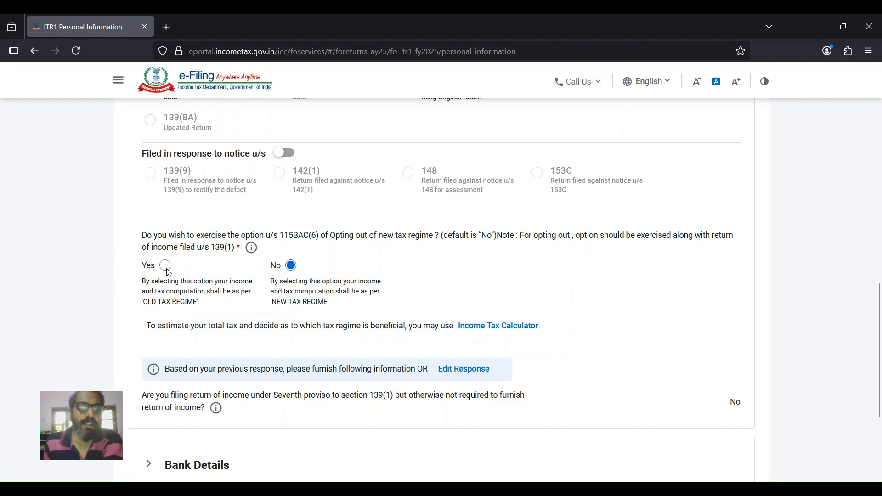
{"action": "scroll", "coordinate": [210, 281], "scroll_direction": "down", "scroll_amount": 4}
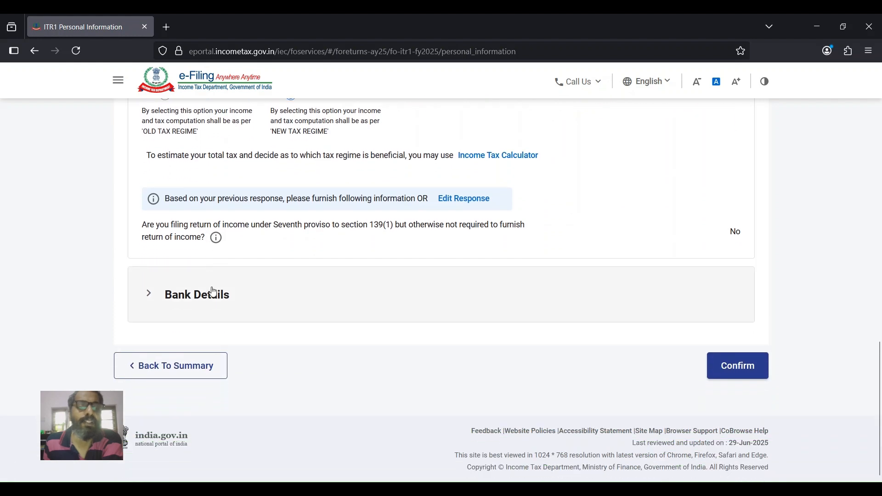
- Keep the first bank account nominated for refund and confirm the personal information
{"action": "left_click", "coordinate": [210, 302]}
{"action": "scroll", "coordinate": [246, 292], "scroll_direction": "down", "scroll_amount": 1}
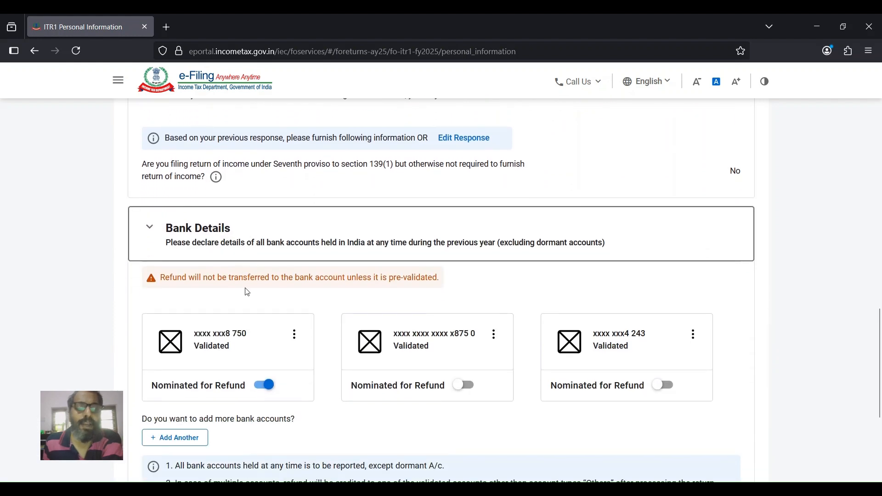
{"action": "scroll", "coordinate": [235, 309], "scroll_direction": "down", "scroll_amount": 1}
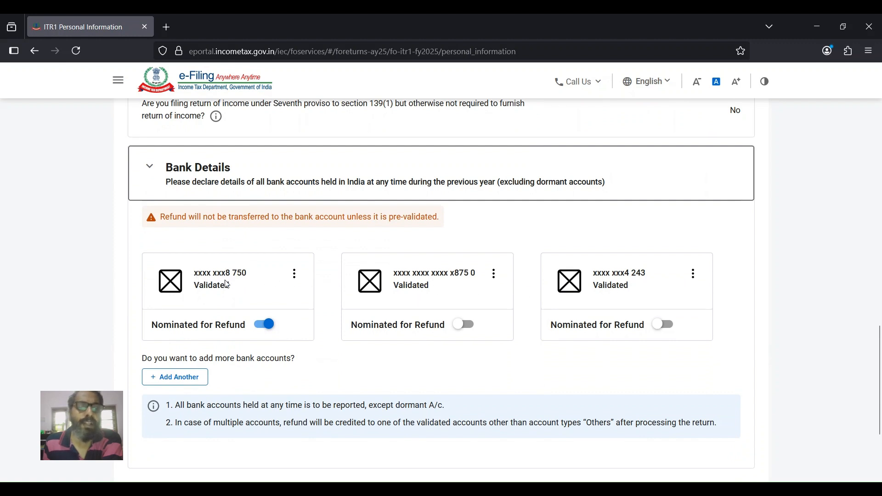
{"action": "left_click", "coordinate": [260, 327]}
{"action": "left_click", "coordinate": [261, 329]}
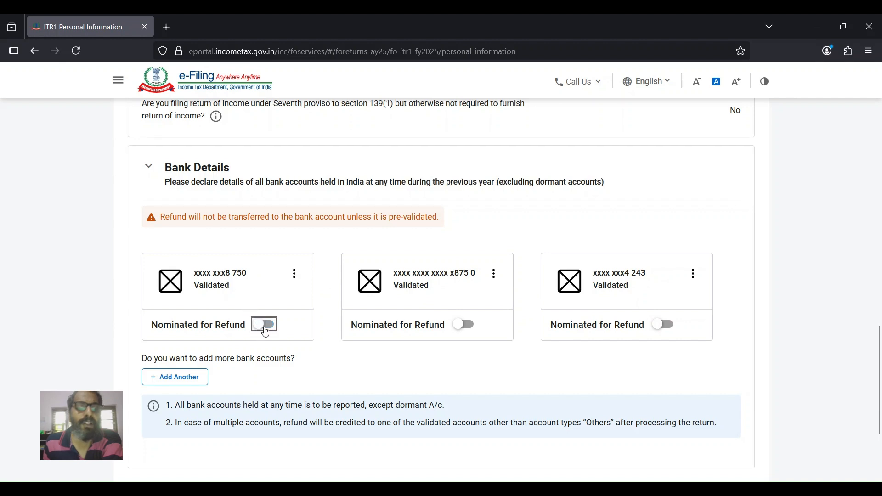
{"action": "left_click", "coordinate": [271, 329]}
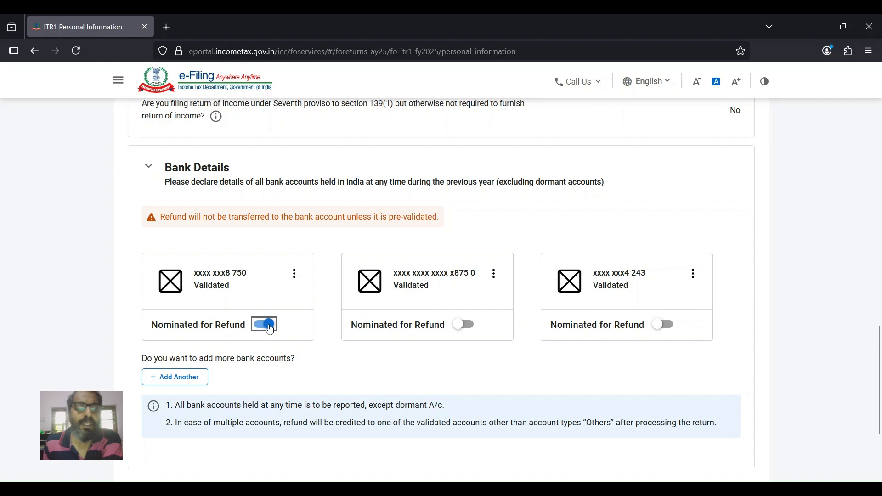
{"action": "scroll", "coordinate": [271, 329], "scroll_direction": "down", "scroll_amount": 2}
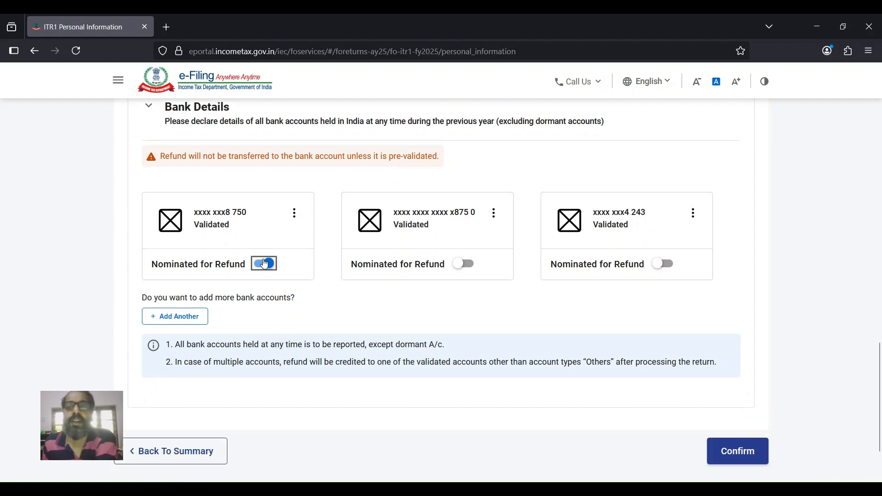
{"action": "scroll", "coordinate": [324, 299], "scroll_direction": "down", "scroll_amount": 2}
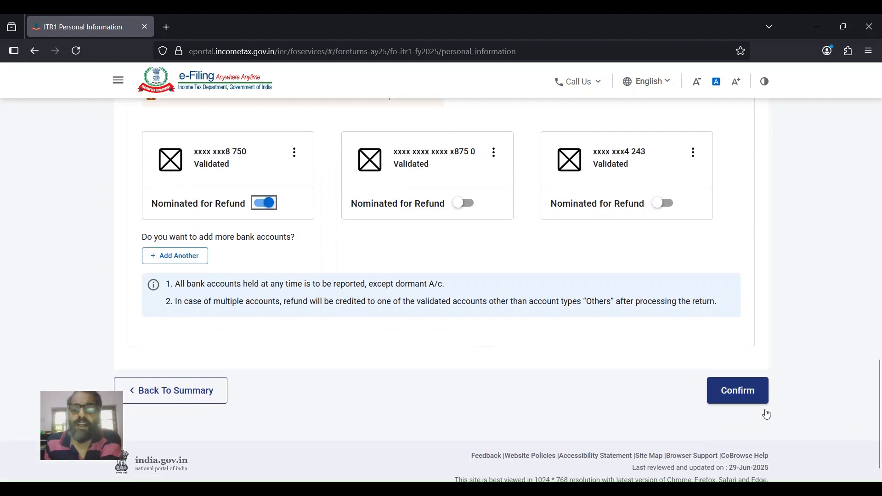
{"action": "left_click", "coordinate": [734, 394]}
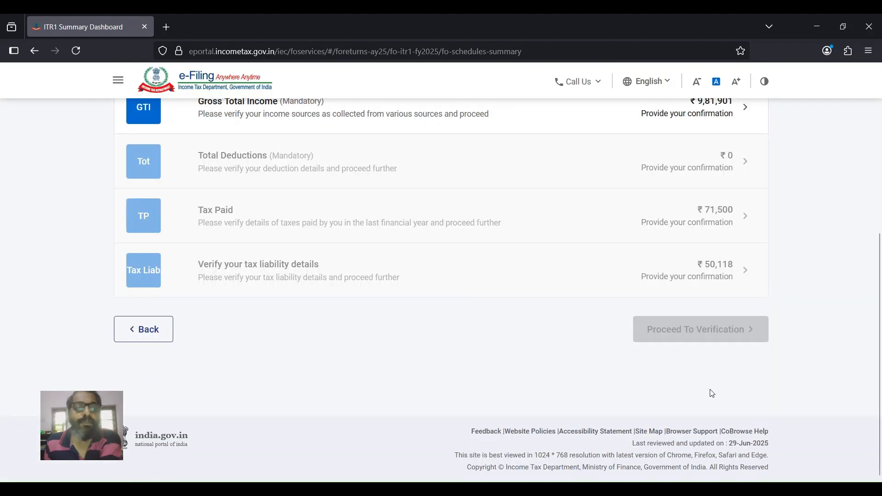
- Open the Gross Total Income details showing the B1 Income From Salary figures
{"action": "scroll", "coordinate": [417, 287], "scroll_direction": "up", "scroll_amount": 4}
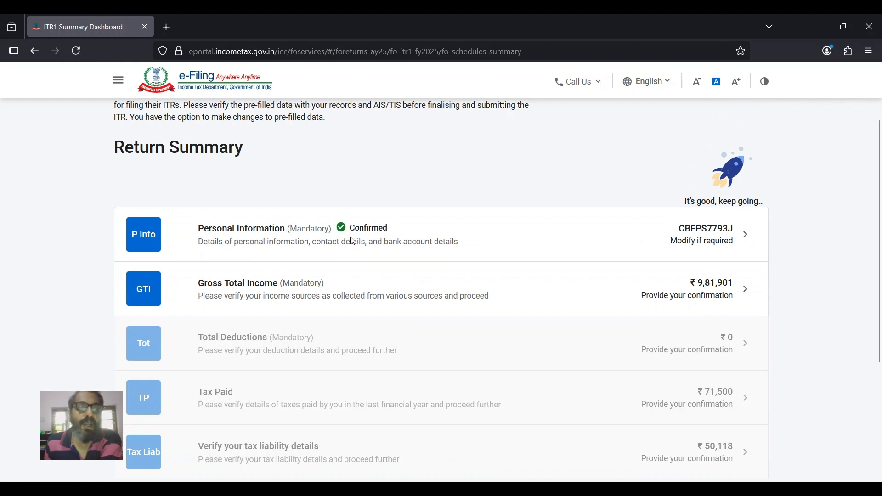
{"action": "scroll", "coordinate": [352, 242], "scroll_direction": "down", "scroll_amount": 2}
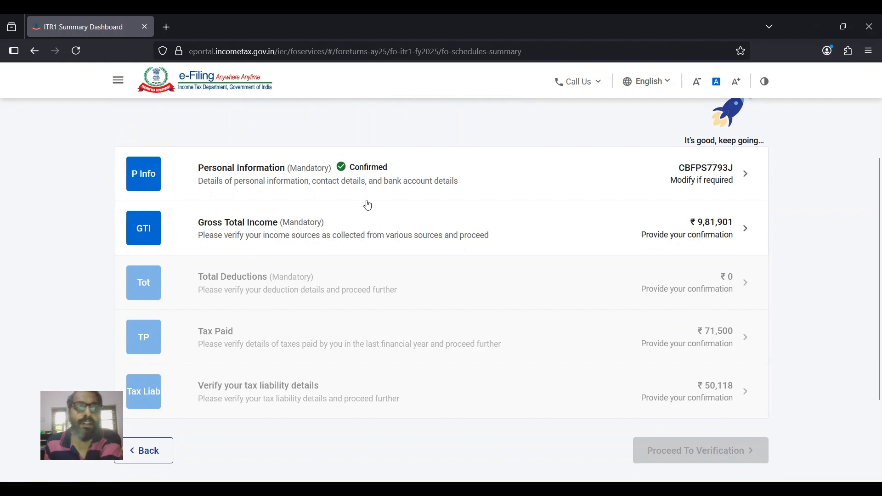
{"action": "left_click", "coordinate": [230, 239]}
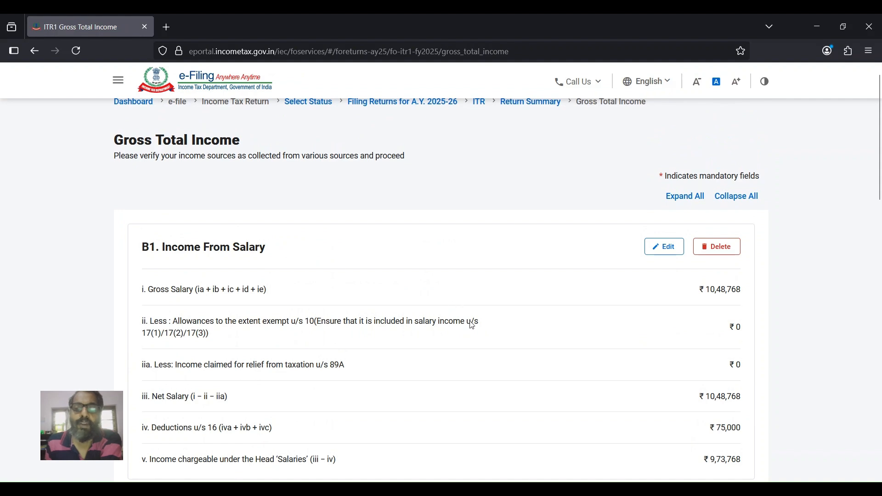
{"action": "scroll", "coordinate": [473, 326], "scroll_direction": "down", "scroll_amount": 1}
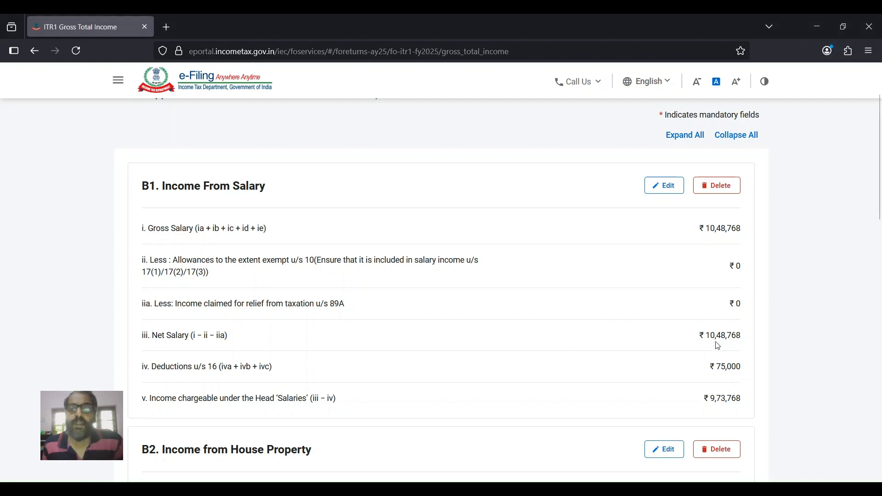
{"action": "scroll", "coordinate": [744, 232], "scroll_direction": "down", "scroll_amount": 3}
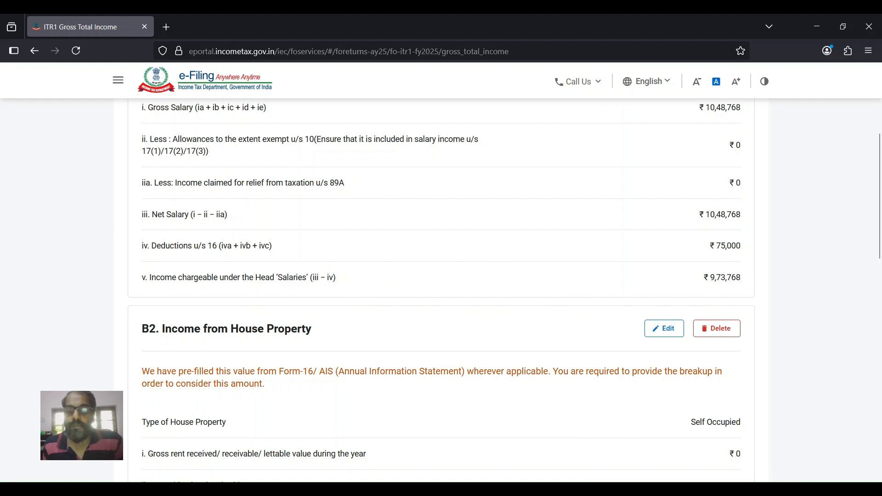
{"action": "scroll", "coordinate": [568, 292], "scroll_direction": "down", "scroll_amount": 3}
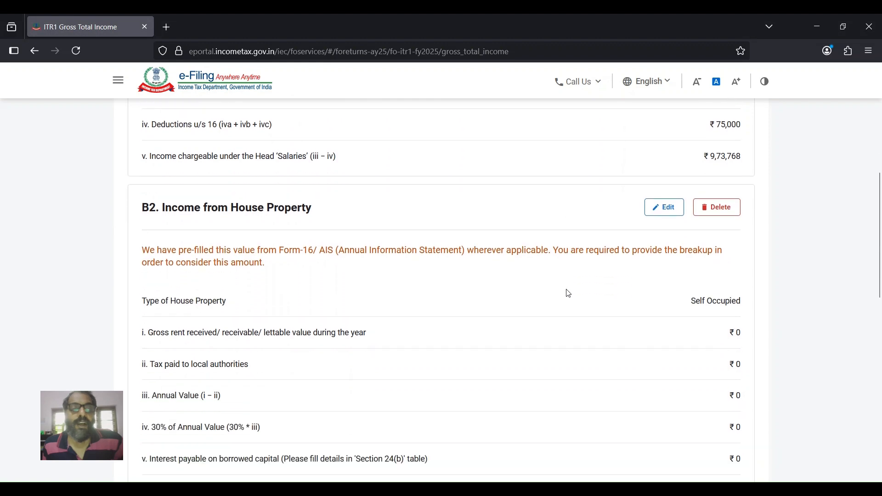
{"action": "scroll", "coordinate": [550, 245], "scroll_direction": "down", "scroll_amount": 2}
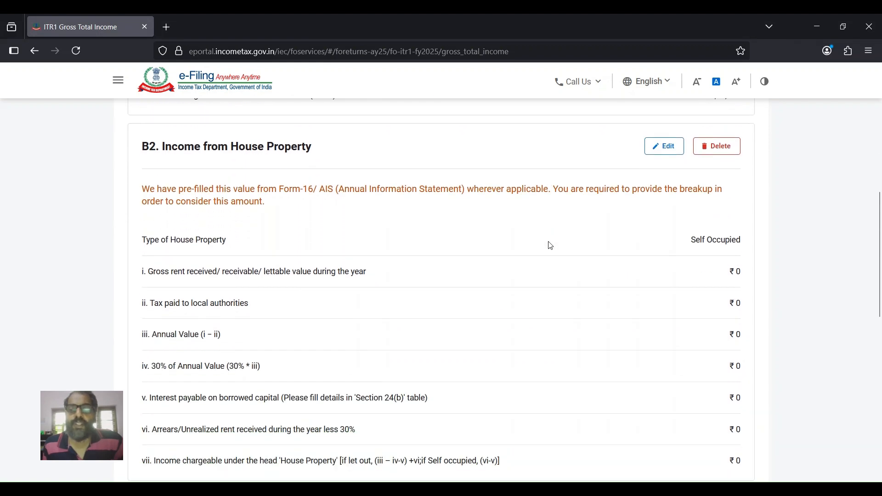
{"action": "scroll", "coordinate": [513, 250], "scroll_direction": "down", "scroll_amount": 2}
{"action": "scroll", "coordinate": [515, 254], "scroll_direction": "down", "scroll_amount": 5}
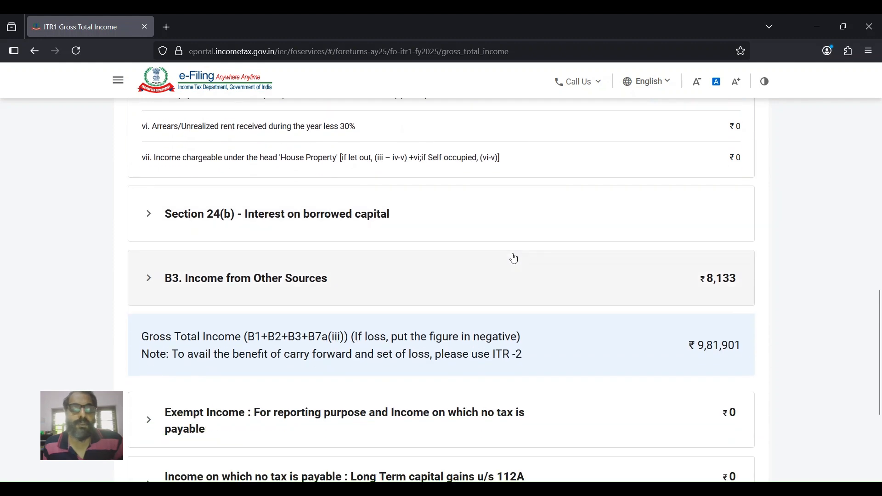
{"action": "scroll", "coordinate": [513, 257], "scroll_direction": "down", "scroll_amount": 2}
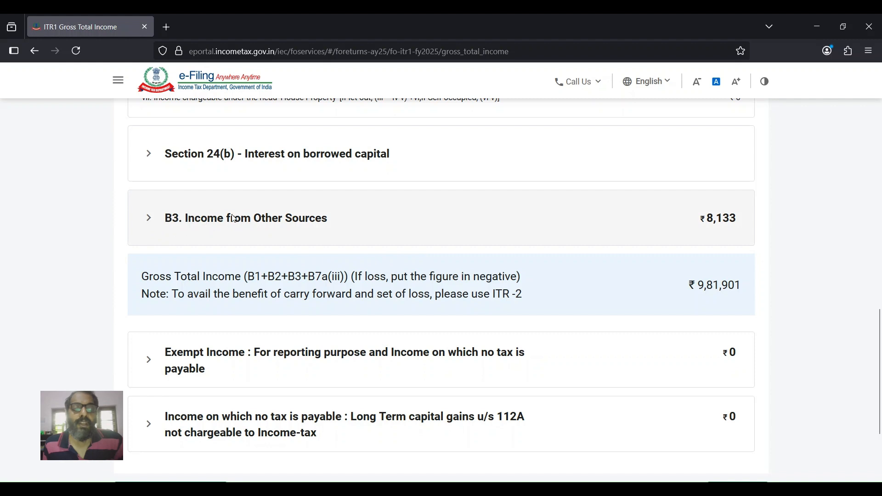
- Review the B3 Income from Other Sources interest entries and confirm gross total income of ₹9,81,901
{"action": "left_click", "coordinate": [285, 226]}
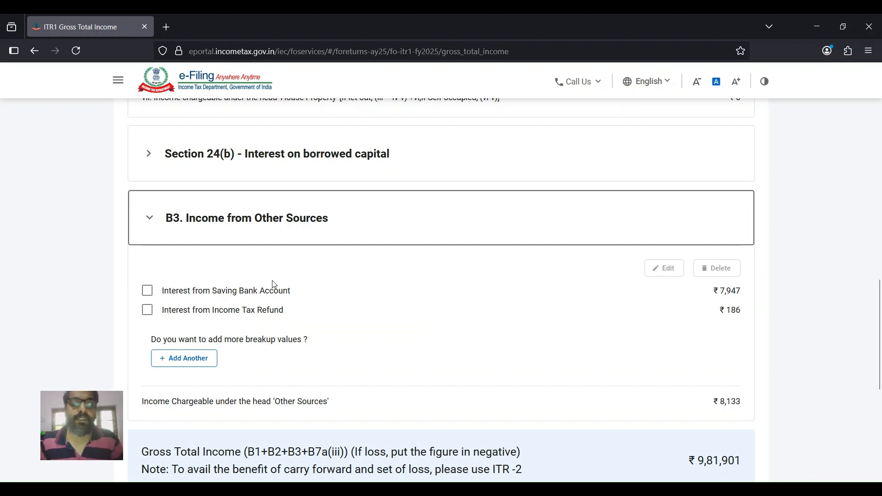
{"action": "scroll", "coordinate": [274, 284], "scroll_direction": "down", "scroll_amount": 2}
{"action": "scroll", "coordinate": [281, 279], "scroll_direction": "down", "scroll_amount": 4}
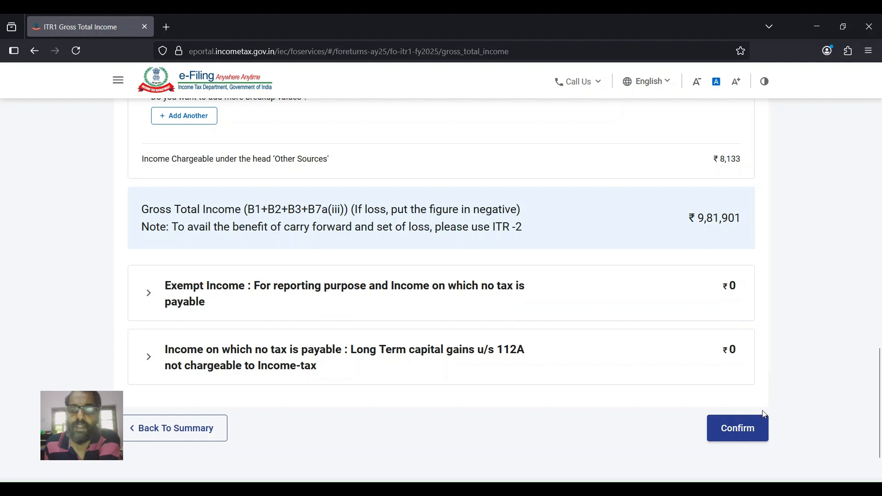
{"action": "left_click", "coordinate": [738, 434]}
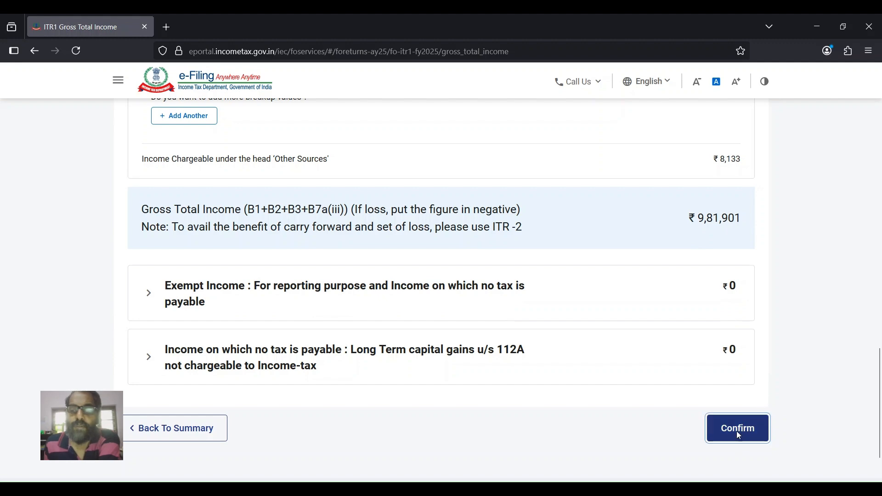
- Open Total Deductions and confirm the ₹0 deductions
{"action": "scroll", "coordinate": [550, 339], "scroll_direction": "up", "scroll_amount": 3}
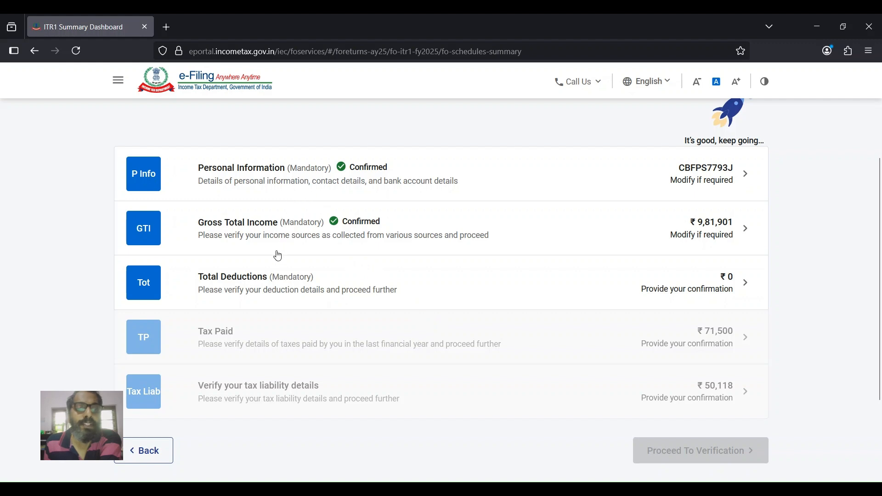
{"action": "scroll", "coordinate": [305, 263], "scroll_direction": "down", "scroll_amount": 1}
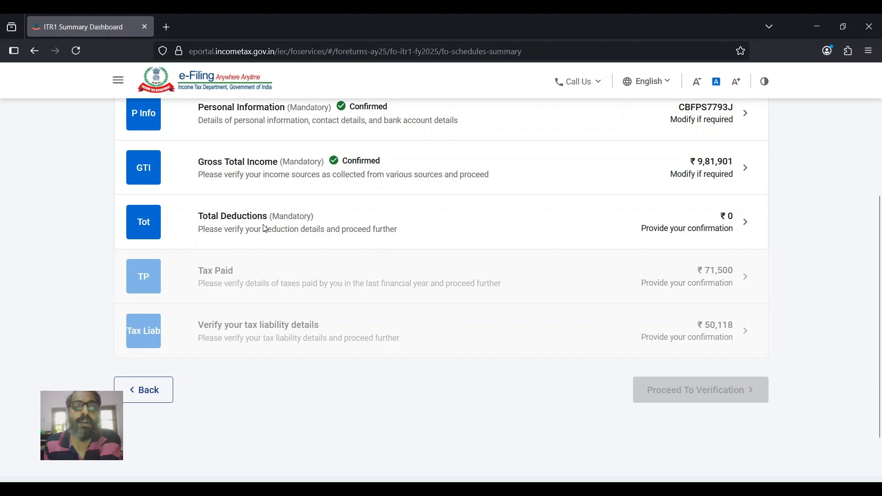
{"action": "left_click", "coordinate": [266, 229]}
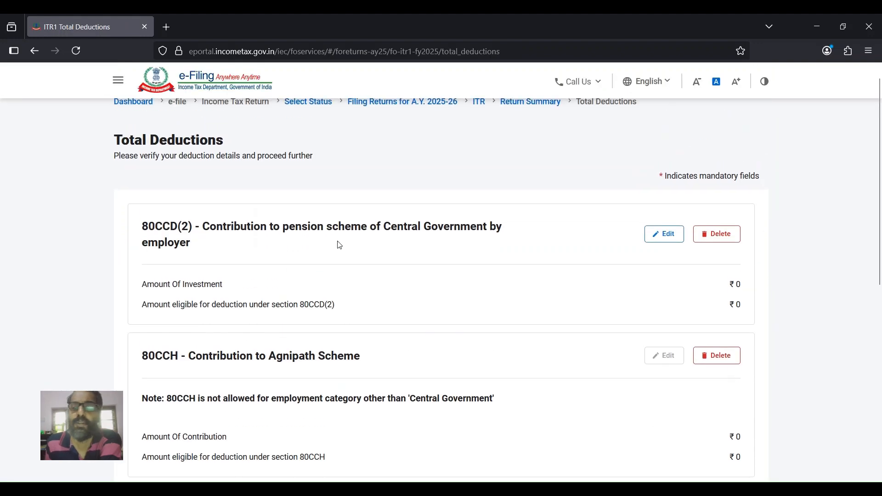
{"action": "scroll", "coordinate": [533, 285], "scroll_direction": "down", "scroll_amount": 1}
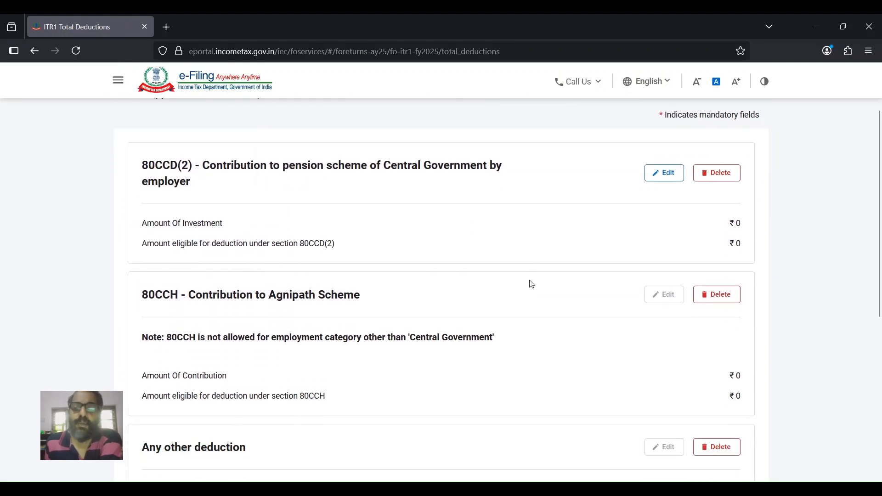
{"action": "scroll", "coordinate": [532, 286], "scroll_direction": "down", "scroll_amount": 5}
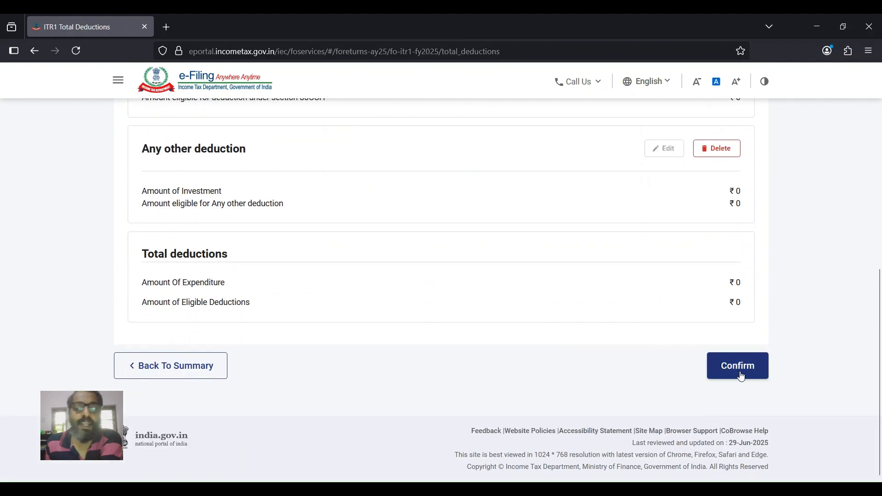
{"action": "left_click", "coordinate": [741, 377]}
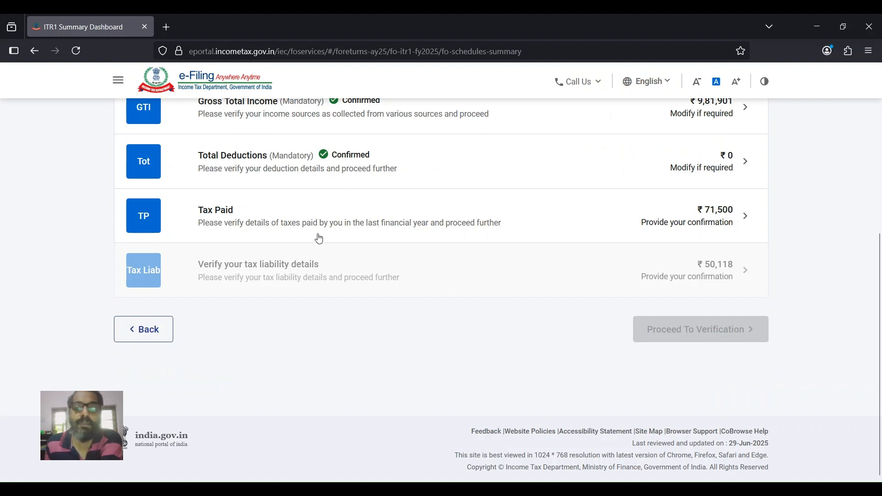
- Review the Schedule TDS1 salary deductions and confirm Tax Paid totalling ₹71,500
{"action": "left_click", "coordinate": [283, 223]}
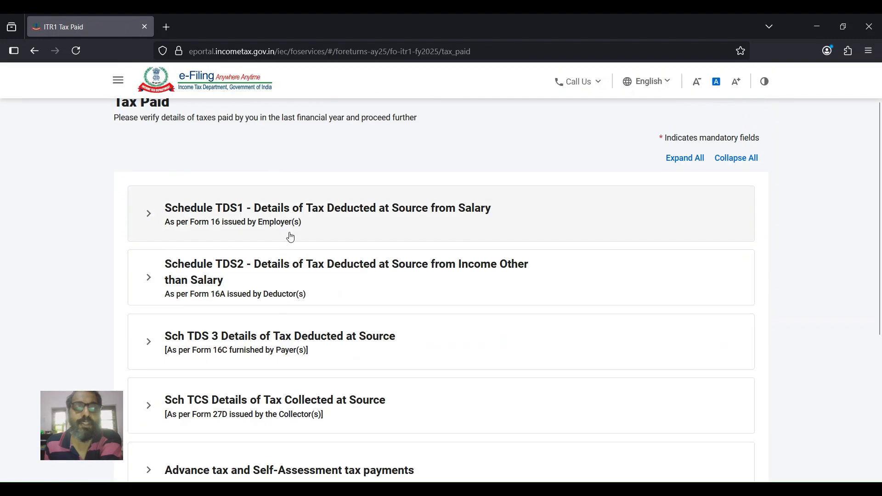
{"action": "scroll", "coordinate": [354, 278], "scroll_direction": "down", "scroll_amount": 2}
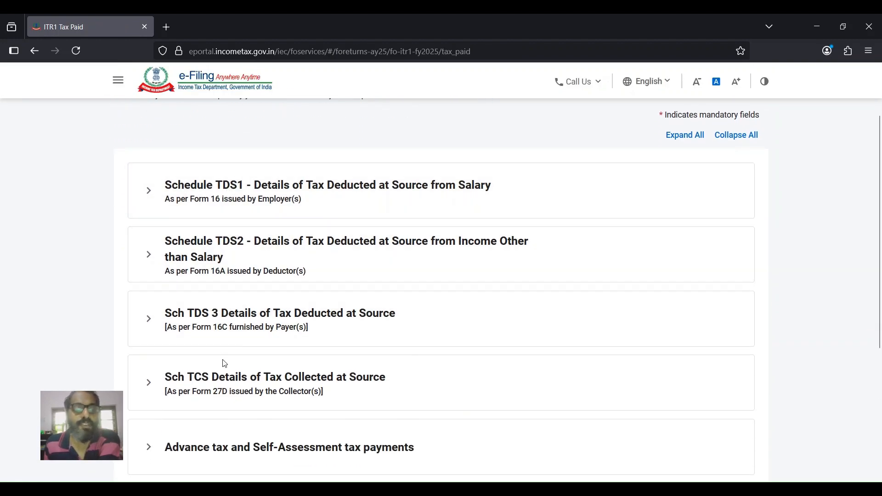
{"action": "left_click", "coordinate": [253, 199]}
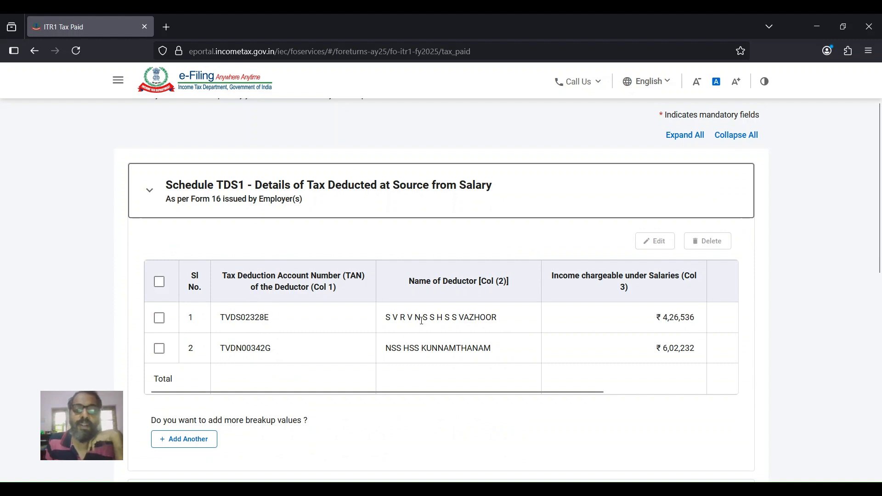
{"action": "left_click_drag", "start_coordinate": [525, 392], "coordinate": [665, 401]}
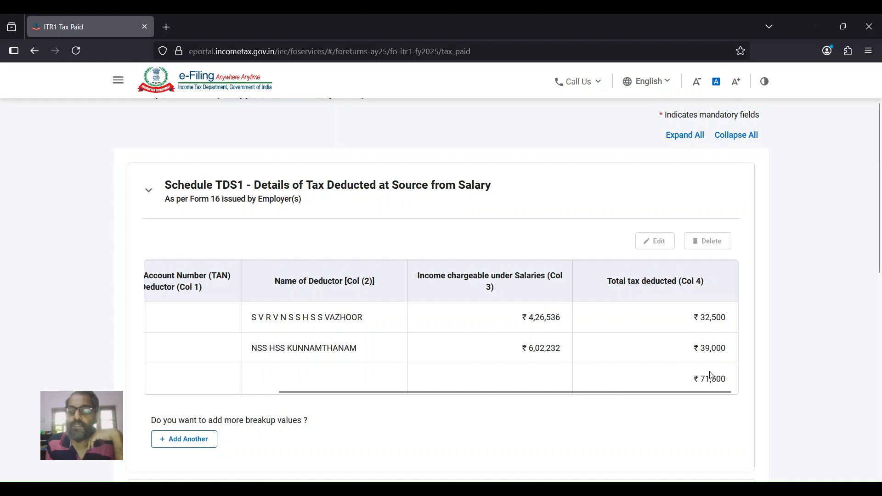
{"action": "scroll", "coordinate": [666, 374], "scroll_direction": "down", "scroll_amount": 10}
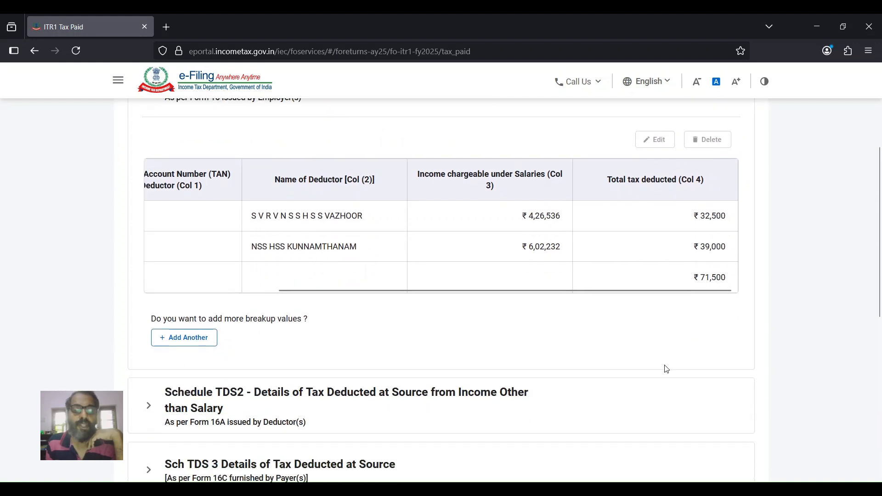
{"action": "scroll", "coordinate": [606, 321], "scroll_direction": "up", "scroll_amount": 3}
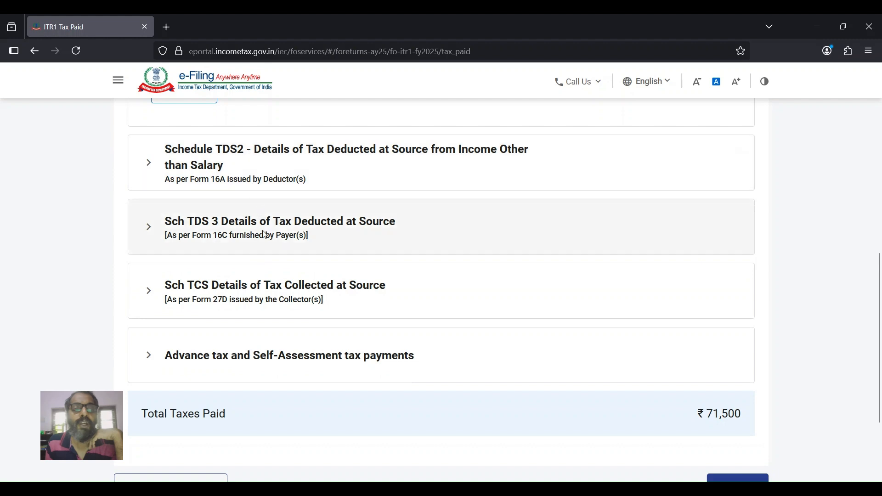
{"action": "scroll", "coordinate": [271, 328], "scroll_direction": "down", "scroll_amount": 3}
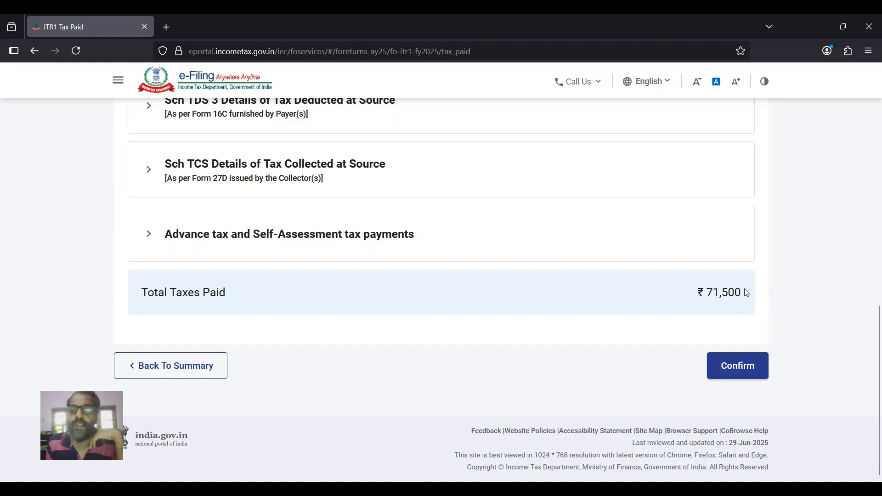
{"action": "left_click", "coordinate": [733, 373]}
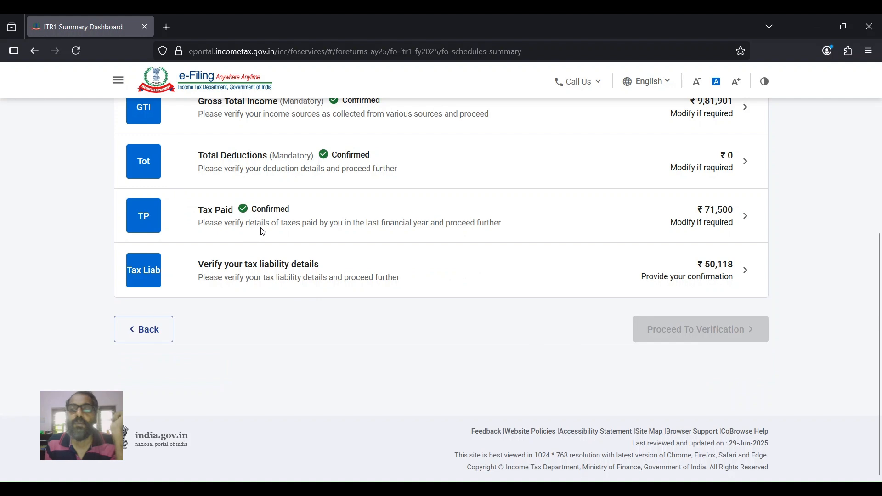
- Review the tax computation and confirm the ₹50,118 tax liability
{"action": "left_click", "coordinate": [253, 273]}
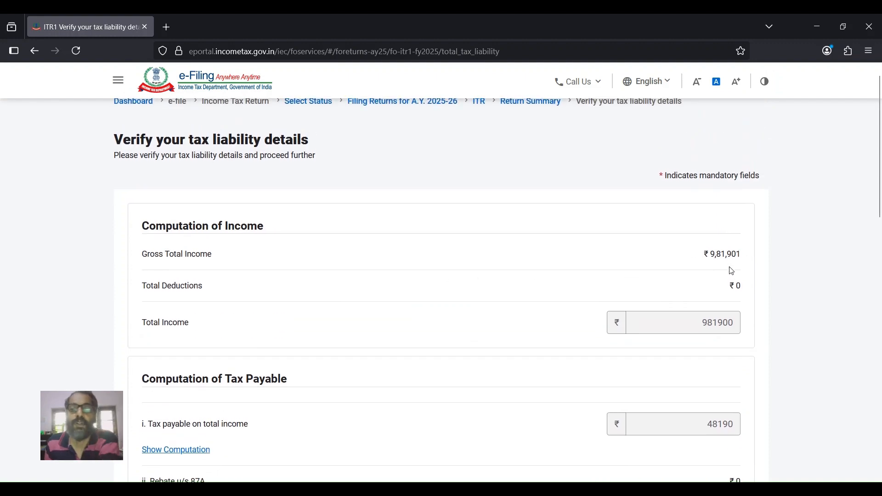
{"action": "scroll", "coordinate": [730, 267], "scroll_direction": "down", "scroll_amount": 2}
{"action": "scroll", "coordinate": [724, 237], "scroll_direction": "down", "scroll_amount": 3}
{"action": "scroll", "coordinate": [725, 239], "scroll_direction": "down", "scroll_amount": 3}
{"action": "scroll", "coordinate": [720, 240], "scroll_direction": "down", "scroll_amount": 1}
{"action": "scroll", "coordinate": [721, 241], "scroll_direction": "down", "scroll_amount": 2}
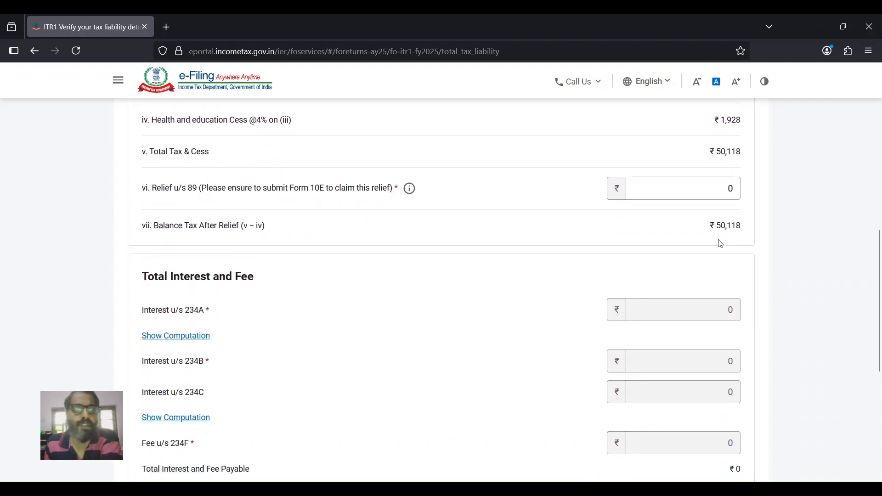
{"action": "scroll", "coordinate": [722, 244], "scroll_direction": "down", "scroll_amount": 3}
{"action": "scroll", "coordinate": [721, 244], "scroll_direction": "down", "scroll_amount": 3}
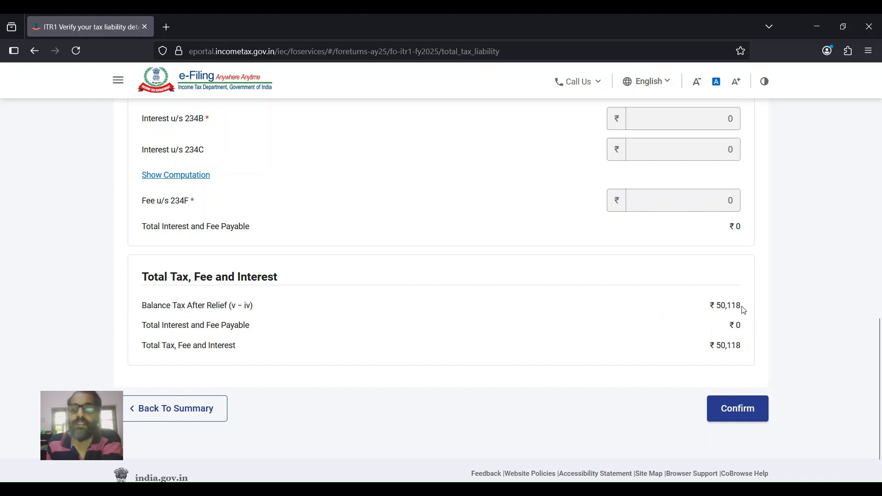
{"action": "scroll", "coordinate": [745, 311], "scroll_direction": "down", "scroll_amount": 1}
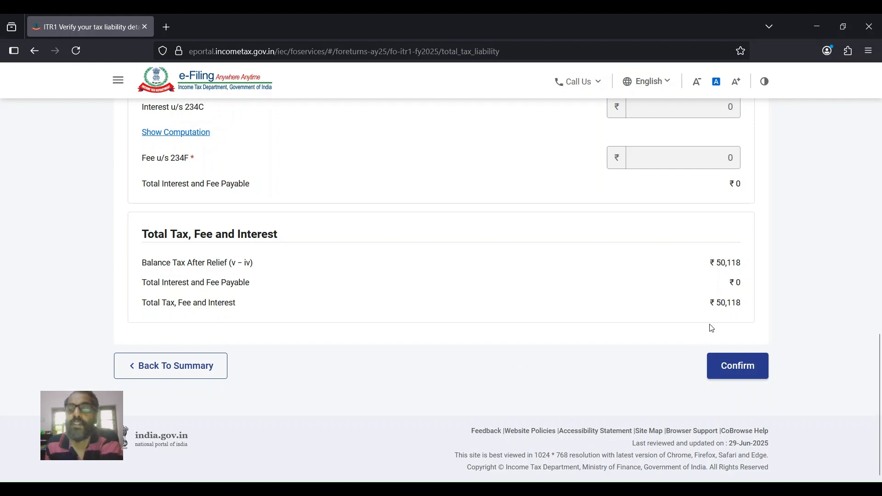
{"action": "left_click_drag", "start_coordinate": [720, 307], "coordinate": [735, 303]}
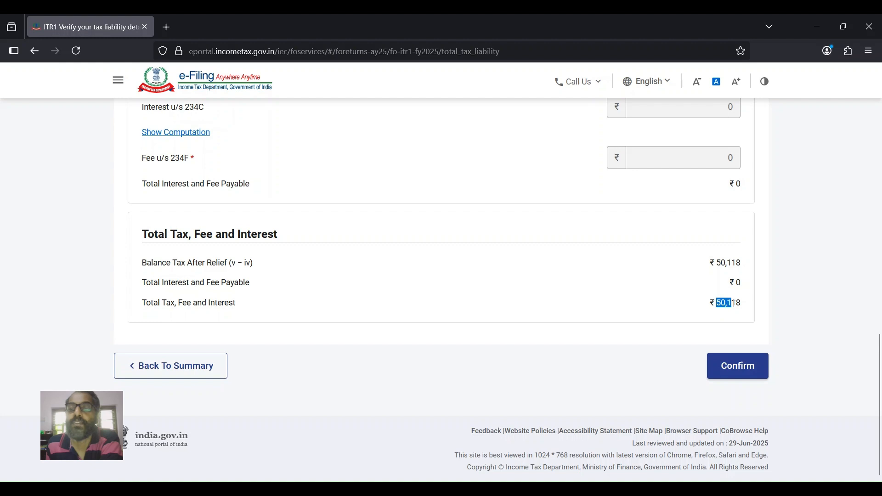
{"action": "left_click", "coordinate": [729, 366]}
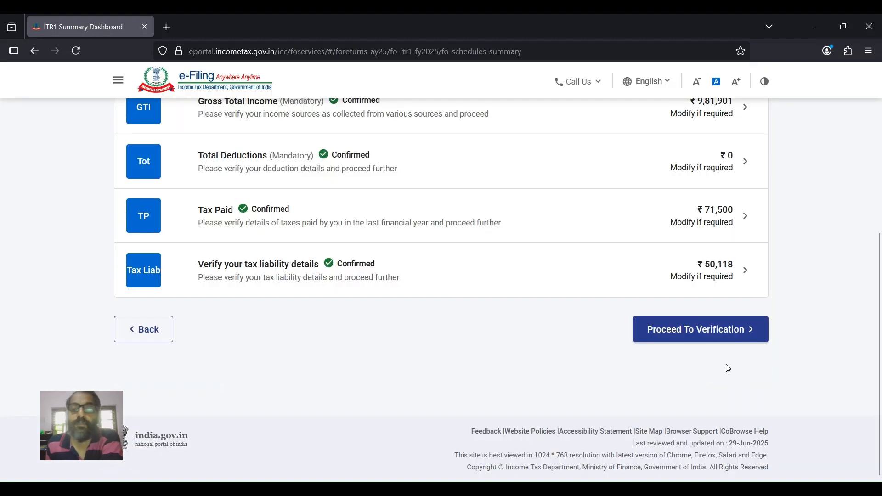
- Proceed to verification, review the tax summary showing the ₹21,380 refund, and open Preview and Submit
{"action": "scroll", "coordinate": [445, 286], "scroll_direction": "up", "scroll_amount": 3}
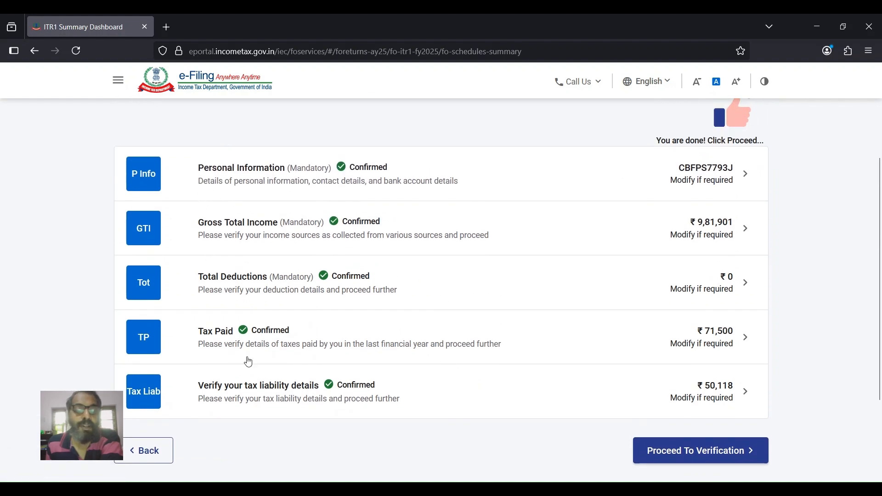
{"action": "scroll", "coordinate": [247, 360], "scroll_direction": "down", "scroll_amount": 2}
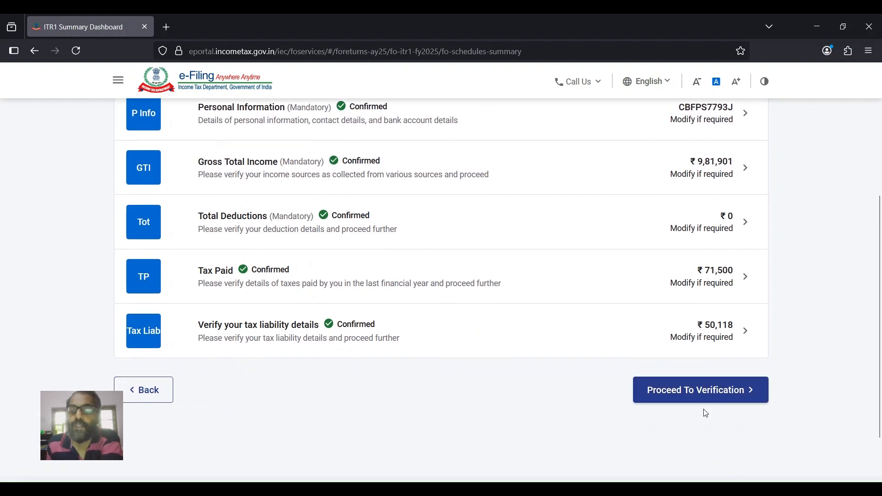
{"action": "left_click", "coordinate": [698, 397]}
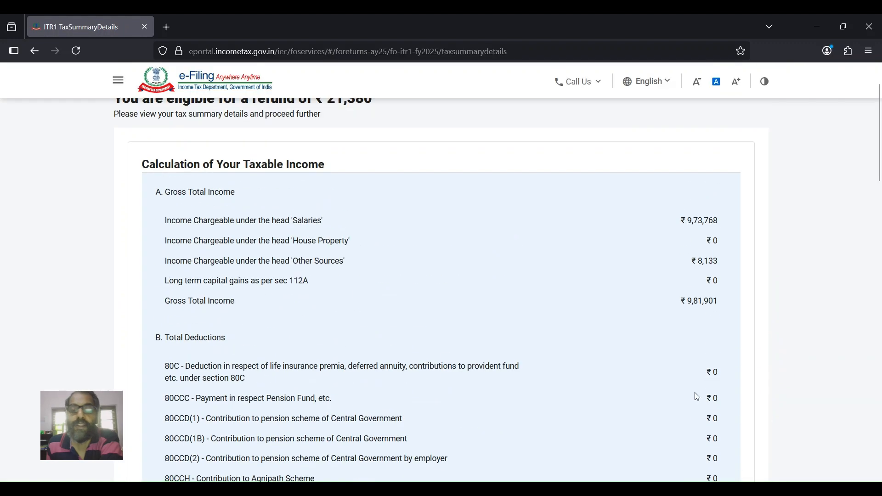
{"action": "scroll", "coordinate": [554, 331], "scroll_direction": "down", "scroll_amount": 3}
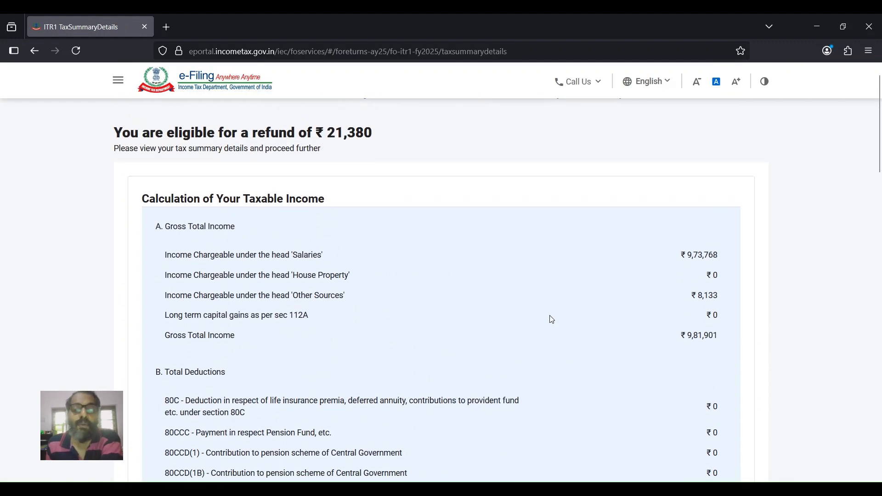
{"action": "scroll", "coordinate": [552, 321], "scroll_direction": "down", "scroll_amount": 10}
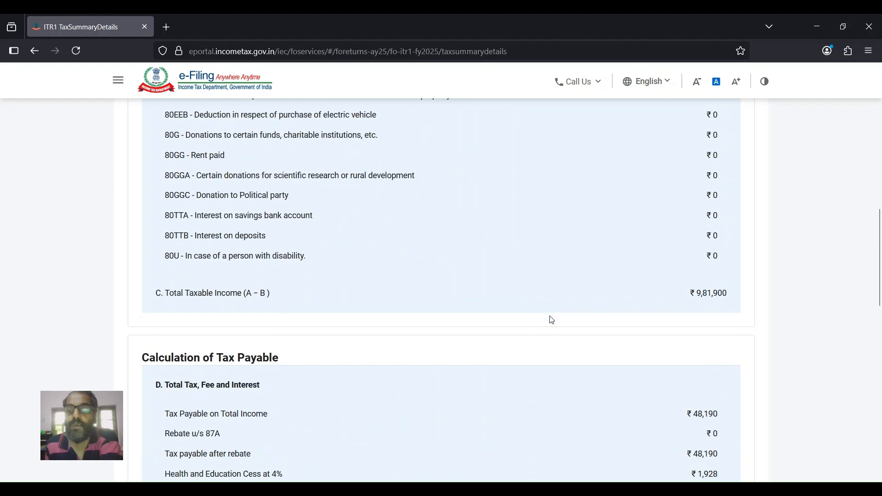
{"action": "scroll", "coordinate": [553, 320], "scroll_direction": "down", "scroll_amount": 9}
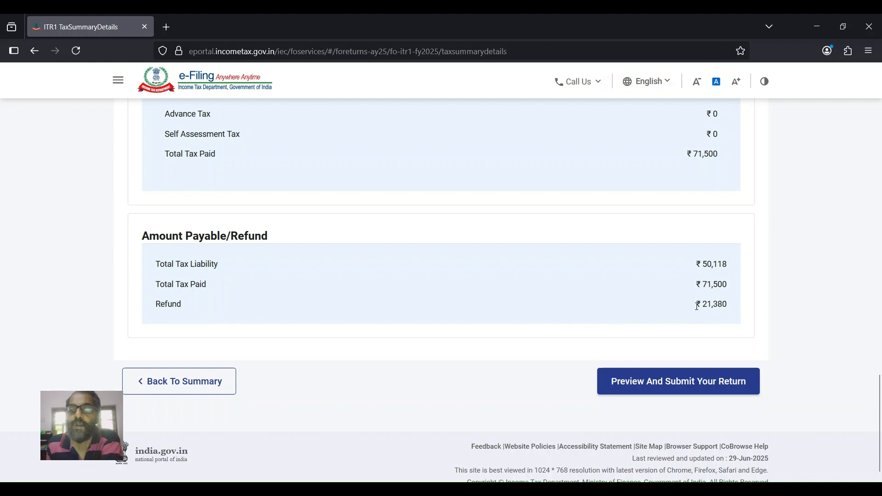
{"action": "left_click", "coordinate": [682, 387]}
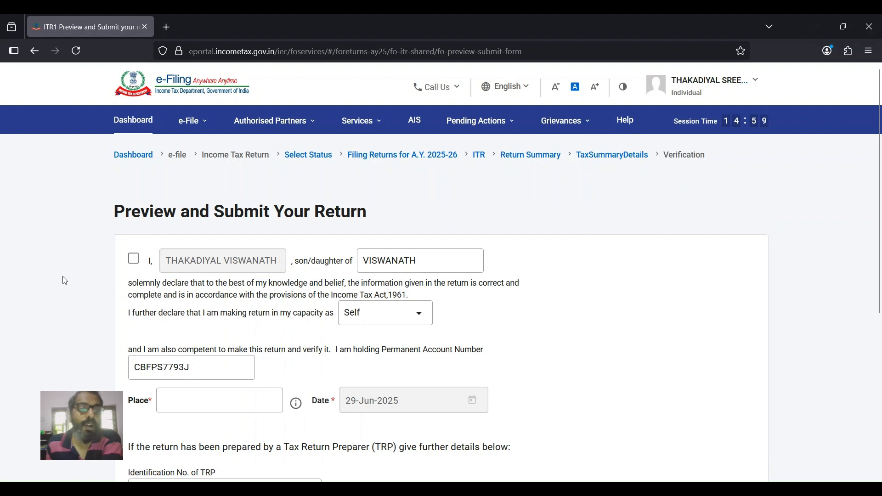
- Accept the declaration with place 'Kottaya' and run validation, which flags 2 Nature of Exempt Allowance errors
{"action": "left_click", "coordinate": [134, 260]}
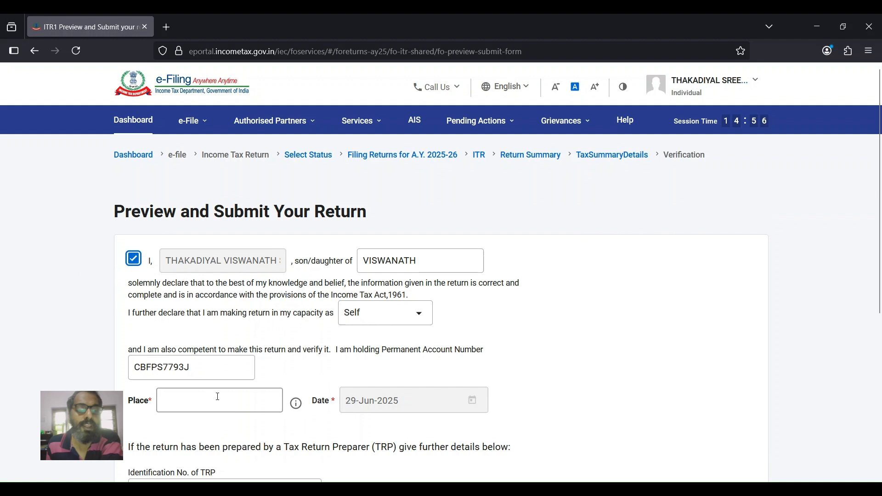
{"action": "left_click", "coordinate": [221, 399]}
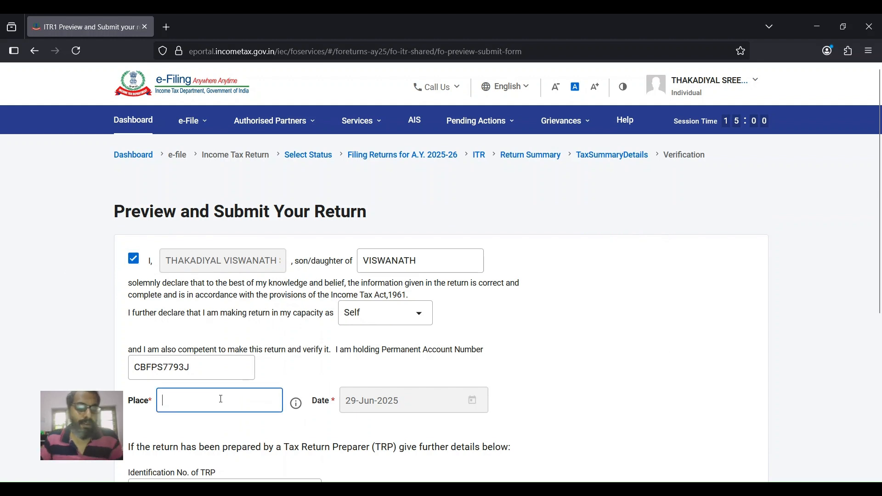
{"action": "type", "text": "Kottayam"}
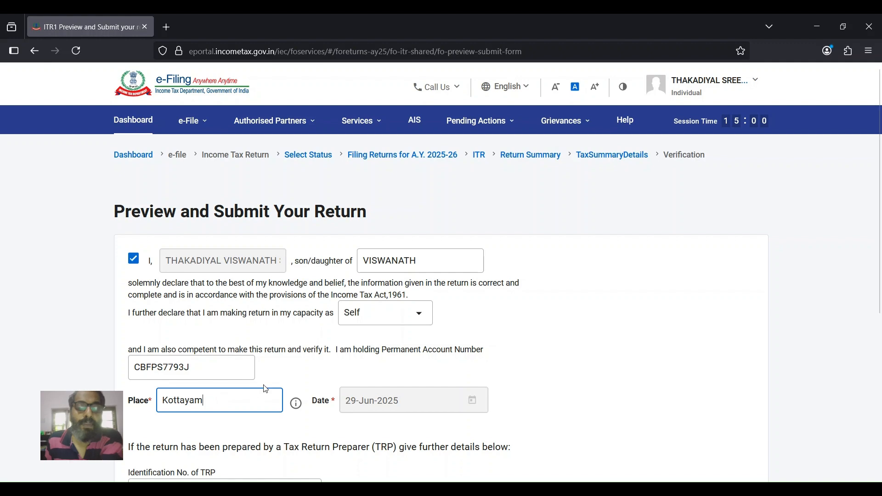
{"action": "scroll", "coordinate": [261, 386], "scroll_direction": "down", "scroll_amount": 6}
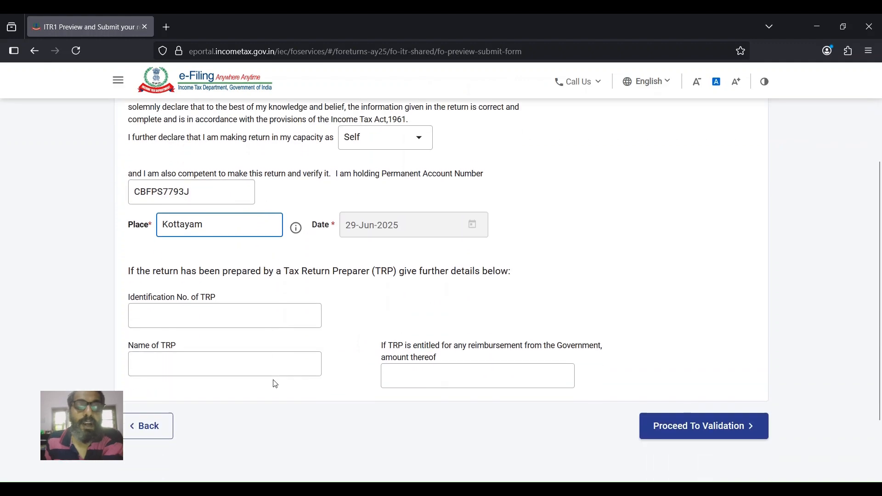
{"action": "left_click", "coordinate": [703, 344]}
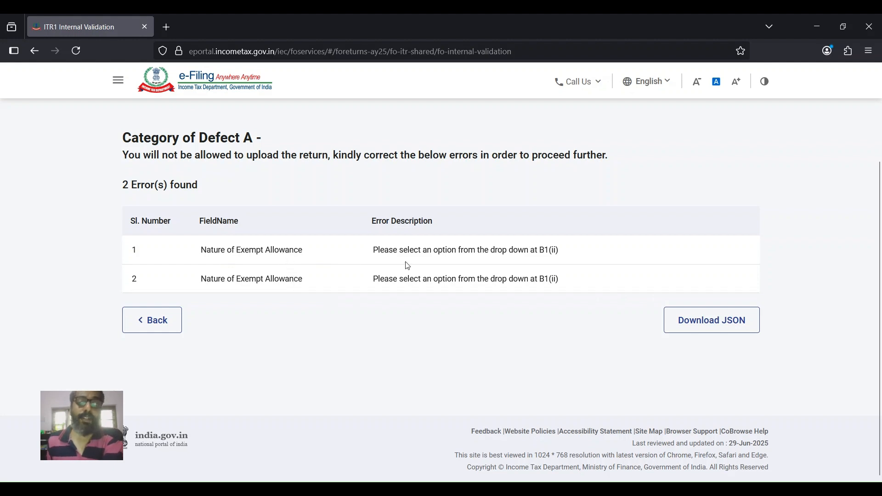
- In B1 Income From Salary, delete the empty first exempt allowance entry and the gratuity entry
{"action": "scroll", "coordinate": [401, 253], "scroll_direction": "up", "scroll_amount": 10}
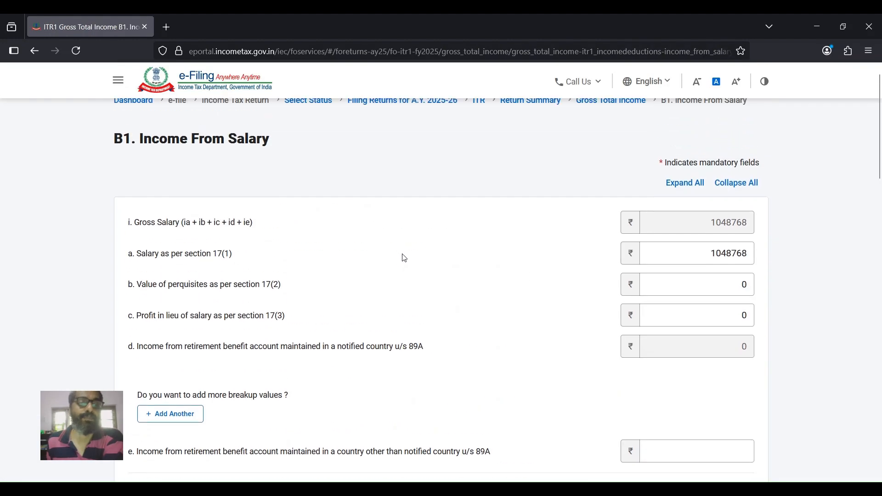
{"action": "scroll", "coordinate": [405, 258], "scroll_direction": "down", "scroll_amount": 2}
{"action": "scroll", "coordinate": [405, 258], "scroll_direction": "down", "scroll_amount": 5}
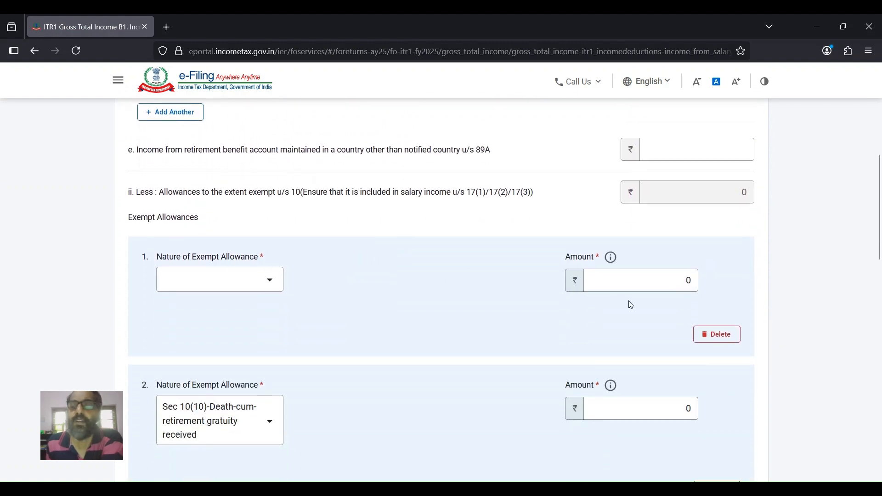
{"action": "left_click", "coordinate": [718, 335]}
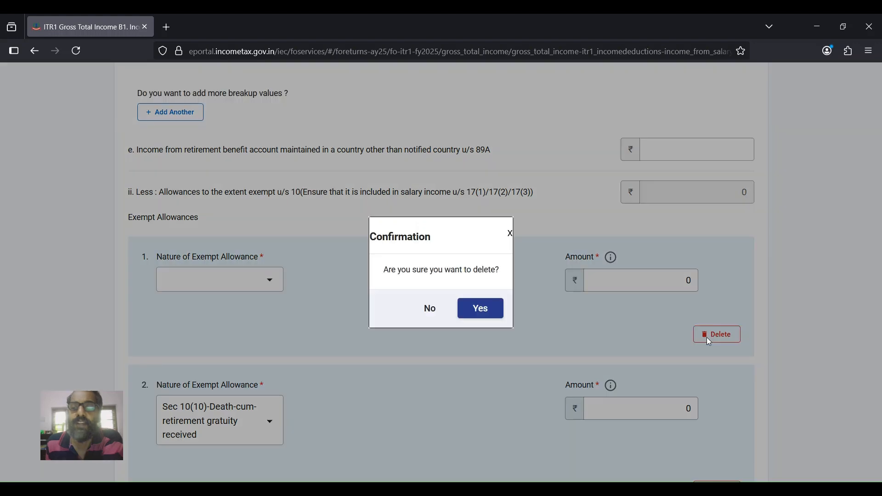
{"action": "left_click", "coordinate": [475, 310]}
{"action": "scroll", "coordinate": [474, 311], "scroll_direction": "down", "scroll_amount": 2}
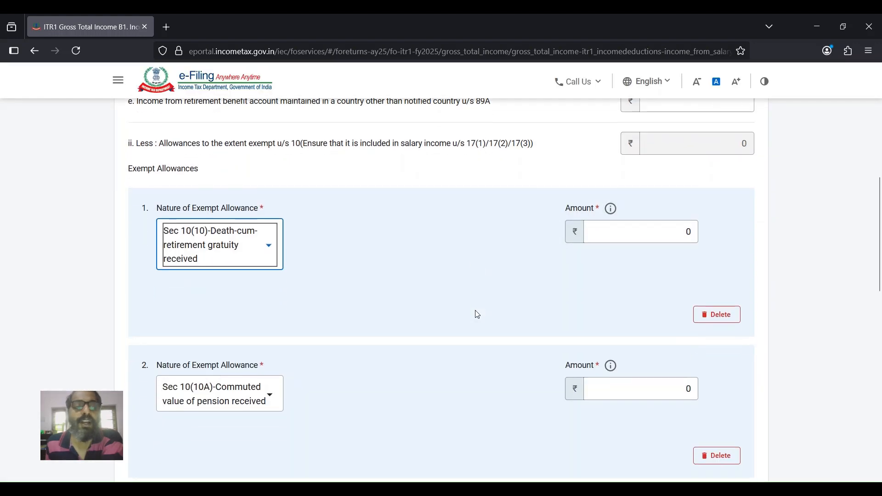
{"action": "left_click", "coordinate": [715, 304]}
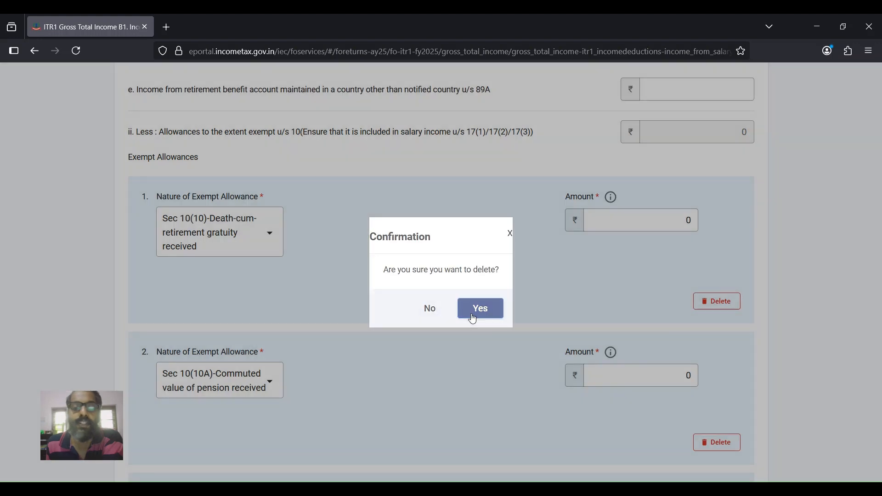
{"action": "left_click", "coordinate": [473, 311]}
- Delete the commuted pension allowance entry and the last empty allowance entry, leaving exempt allowances at ₹0
{"action": "scroll", "coordinate": [470, 314], "scroll_direction": "down", "scroll_amount": 2}
{"action": "left_click", "coordinate": [721, 249]}
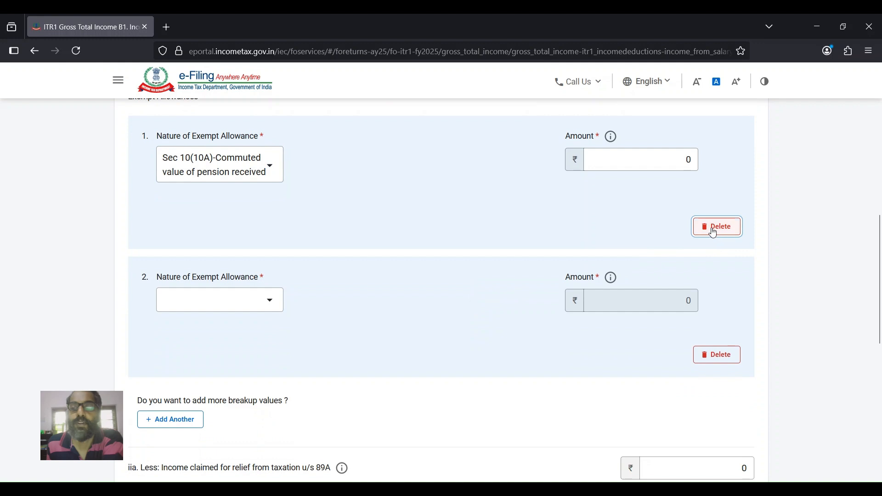
{"action": "left_click", "coordinate": [711, 226]}
{"action": "left_click", "coordinate": [482, 311]}
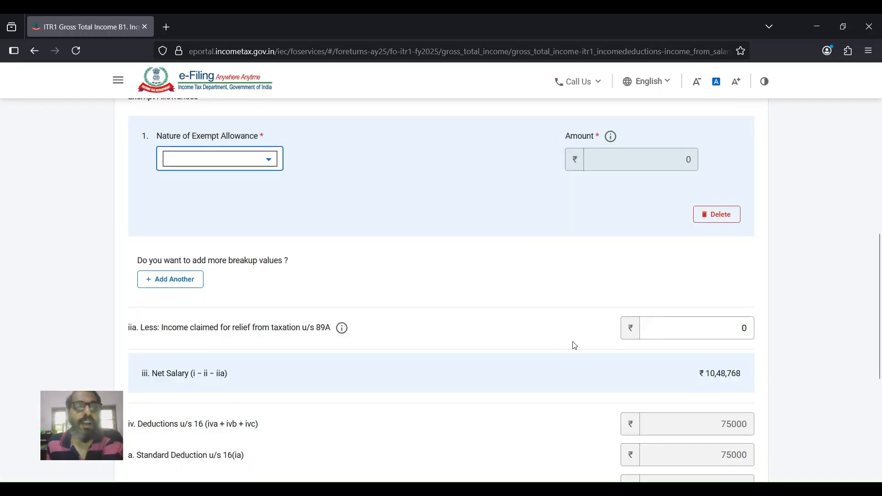
{"action": "left_click", "coordinate": [718, 222]}
{"action": "left_click", "coordinate": [719, 221]}
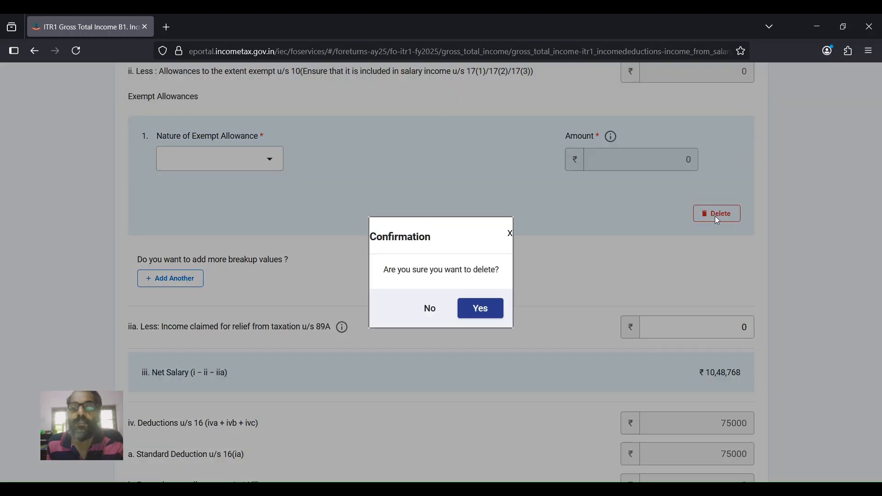
{"action": "left_click", "coordinate": [499, 313]}
{"action": "scroll", "coordinate": [543, 271], "scroll_direction": "down", "scroll_amount": 3}
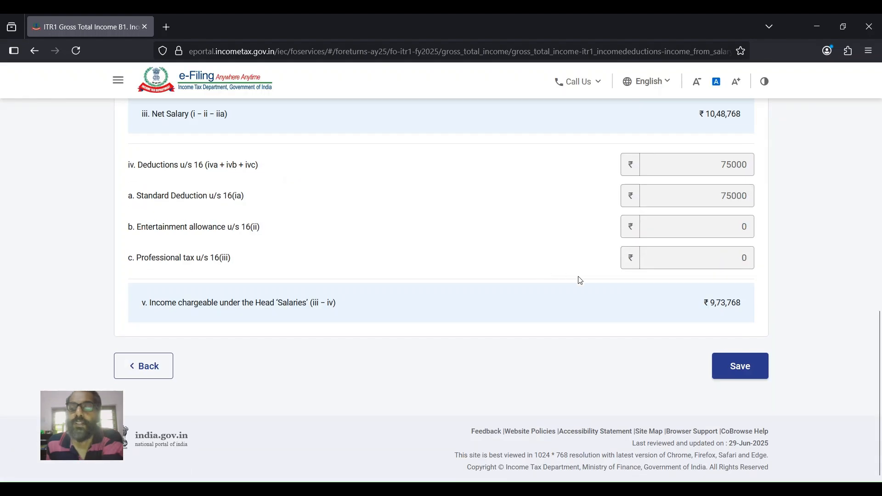
- Save the corrected salary details and confirm the gross total income figures
{"action": "left_click", "coordinate": [739, 366]}
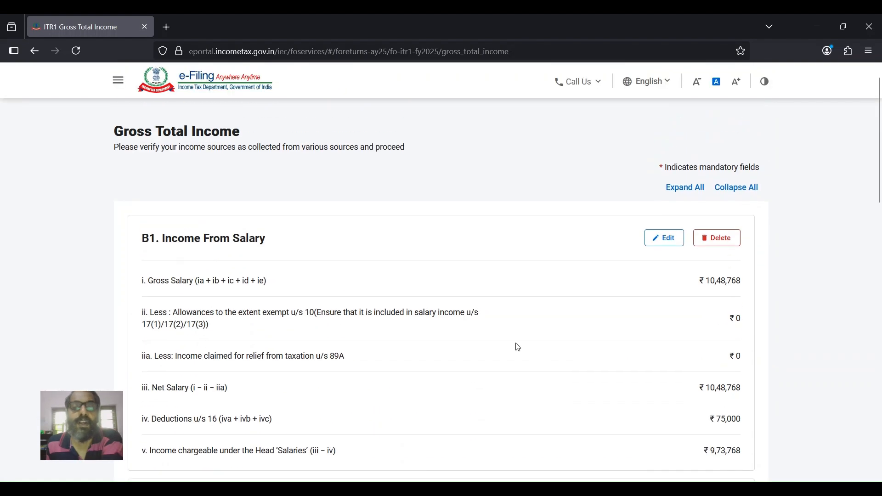
{"action": "scroll", "coordinate": [516, 345], "scroll_direction": "down", "scroll_amount": 15}
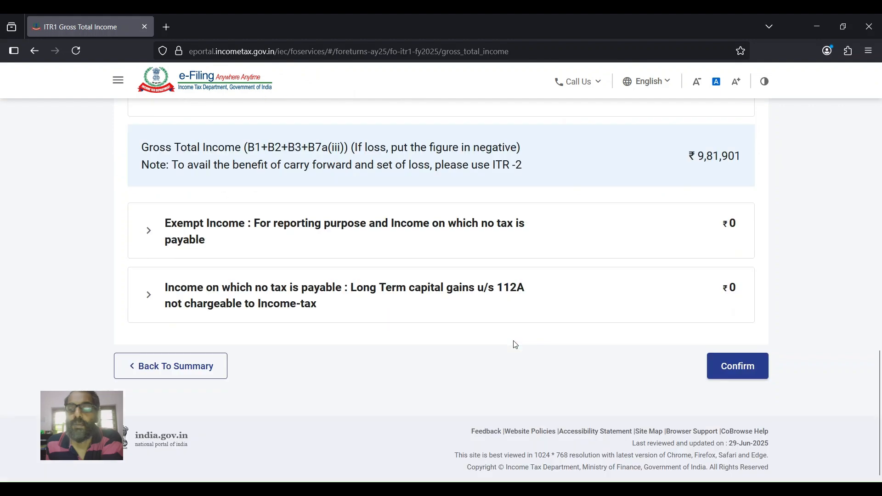
{"action": "left_click", "coordinate": [739, 366]}
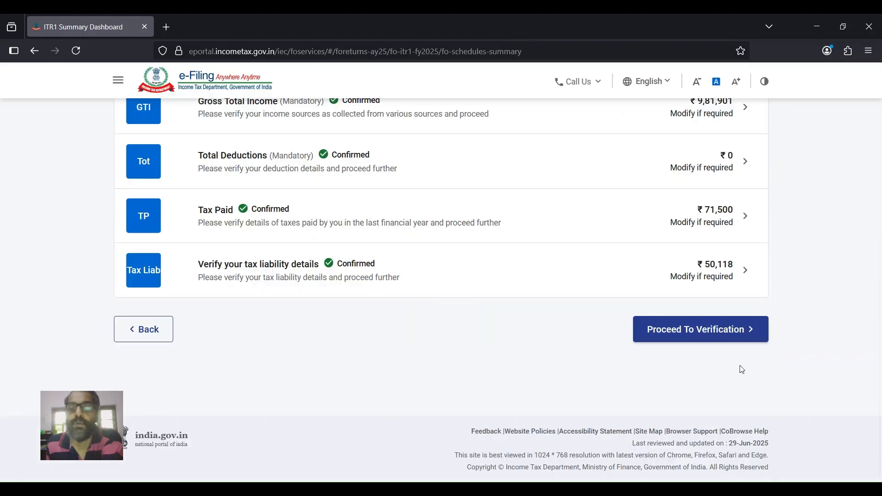
- Go to Preview and Submit, accept the declaration, and pass validation with no errors
{"action": "left_click", "coordinate": [677, 333]}
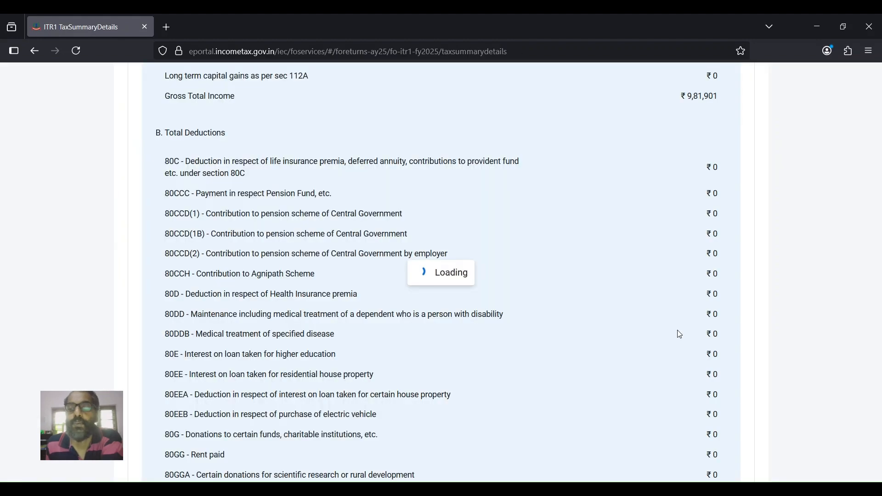
{"action": "scroll", "coordinate": [553, 351], "scroll_direction": "down", "scroll_amount": 20}
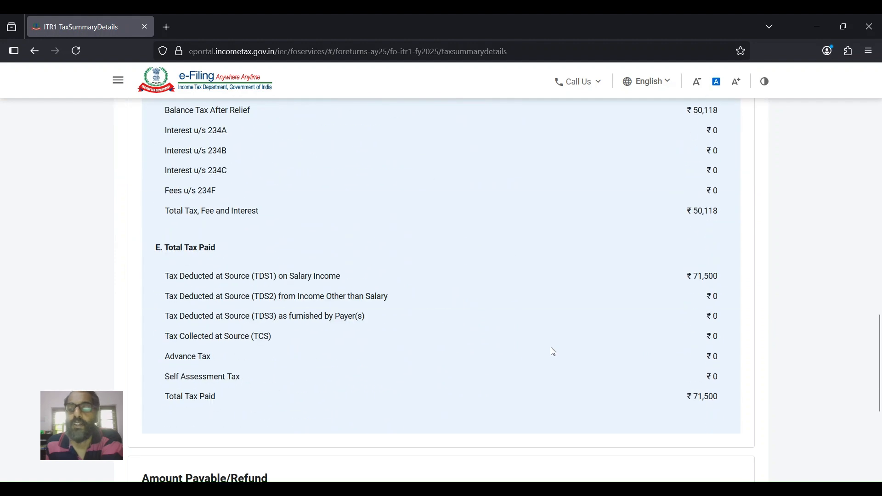
{"action": "left_click", "coordinate": [633, 376]}
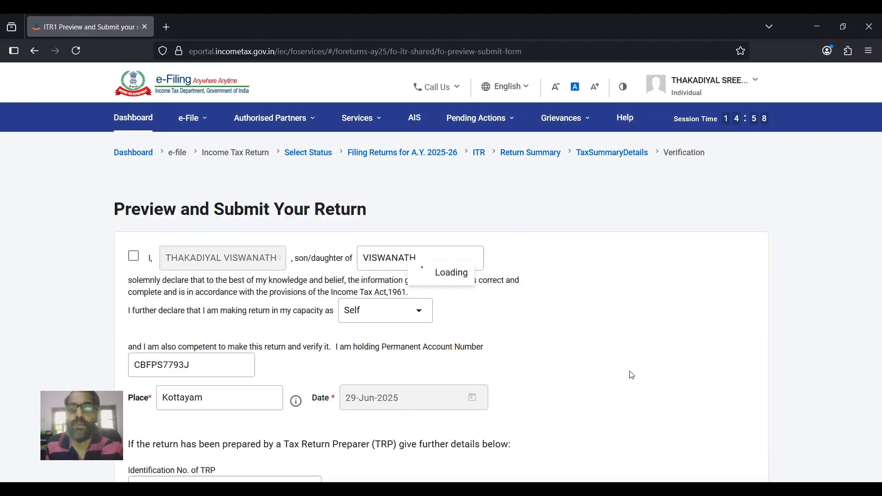
{"action": "left_click", "coordinate": [134, 261]}
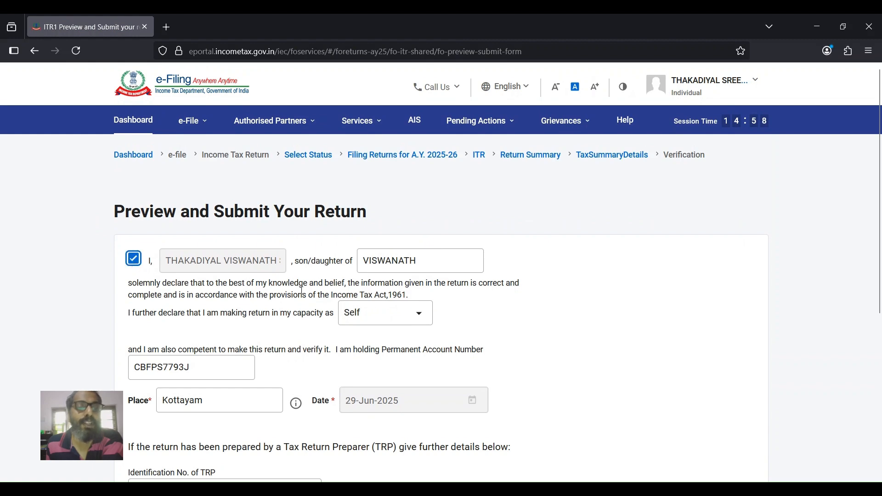
{"action": "scroll", "coordinate": [275, 290], "scroll_direction": "down", "scroll_amount": 5}
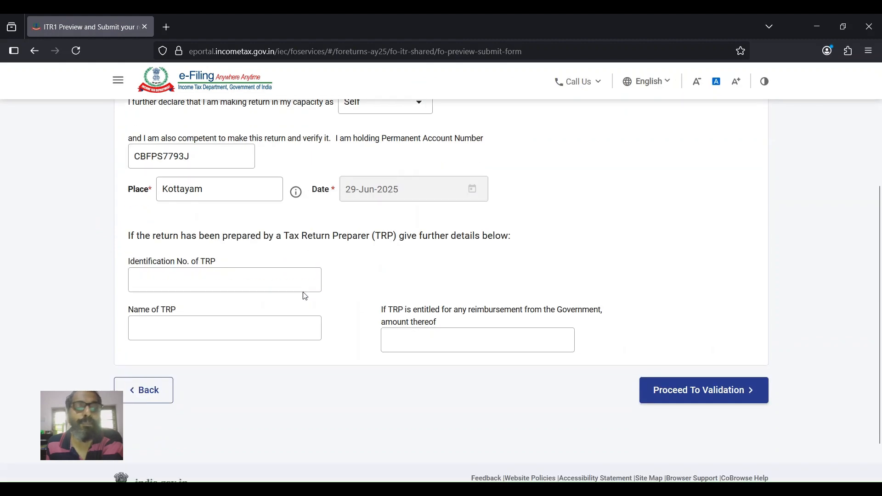
{"action": "left_click", "coordinate": [679, 400]}
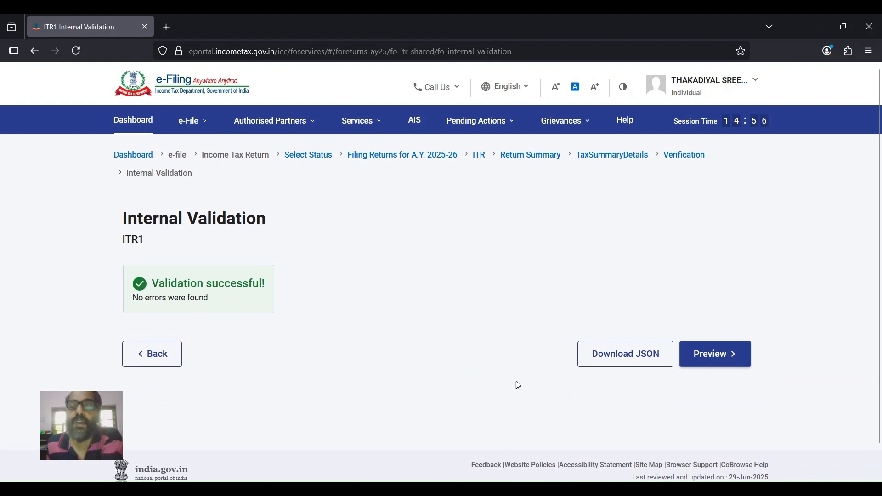
- Look through the ITR-1 PDF preview and run upload-level validation, which reports no errors
{"action": "left_click", "coordinate": [706, 358]}
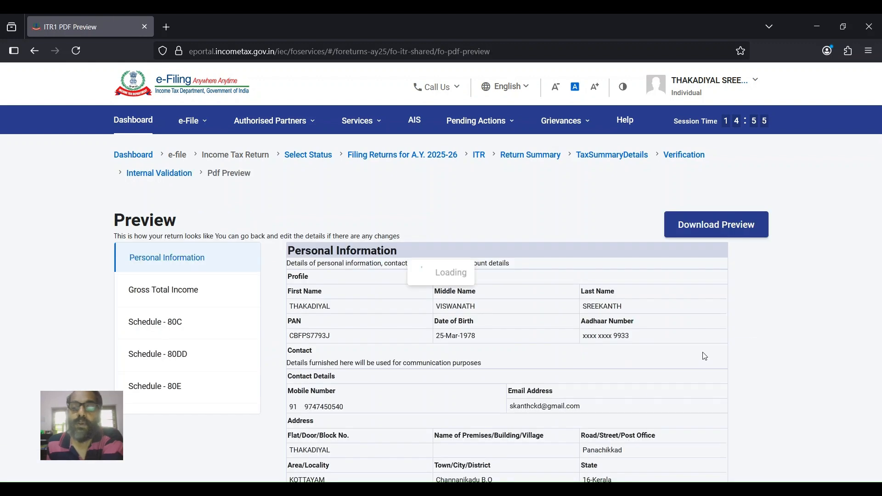
{"action": "scroll", "coordinate": [630, 358], "scroll_direction": "down", "scroll_amount": 8}
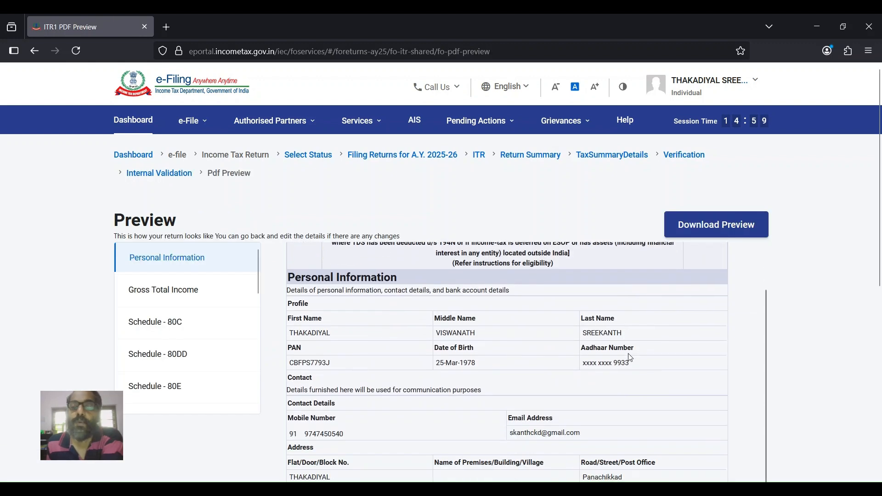
{"action": "scroll", "coordinate": [631, 359], "scroll_direction": "down", "scroll_amount": 4}
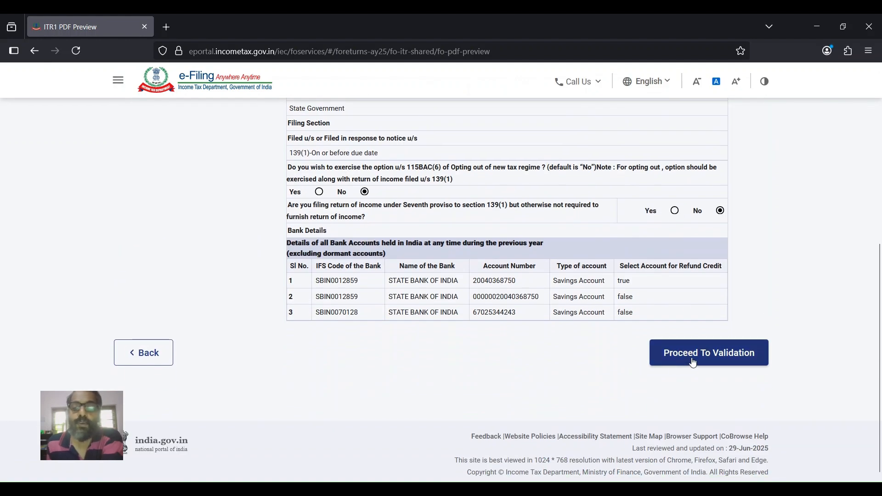
{"action": "left_click", "coordinate": [694, 362]}
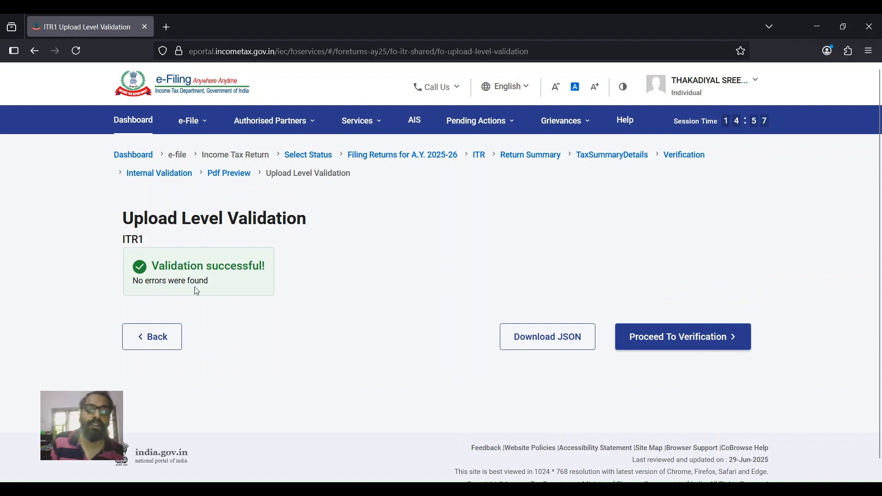
- Proceed to verification and choose E-Verify Now as the verification method
{"action": "left_click", "coordinate": [653, 346]}
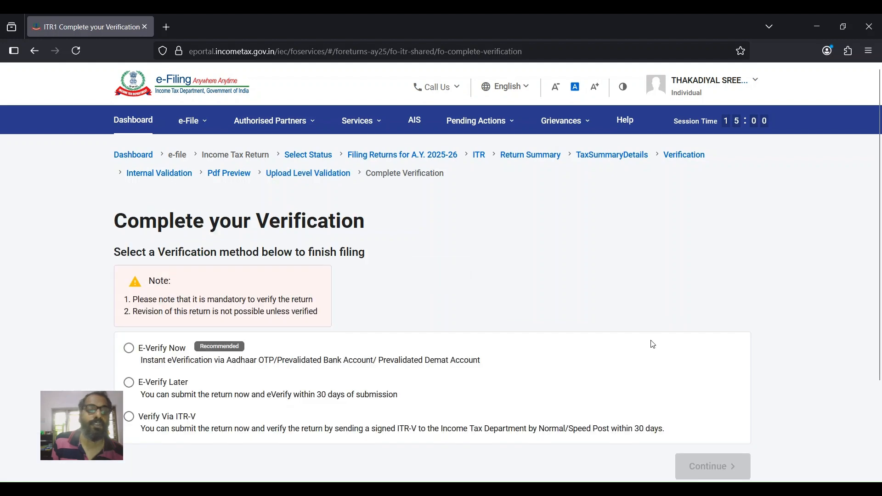
{"action": "scroll", "coordinate": [382, 306], "scroll_direction": "down", "scroll_amount": 3}
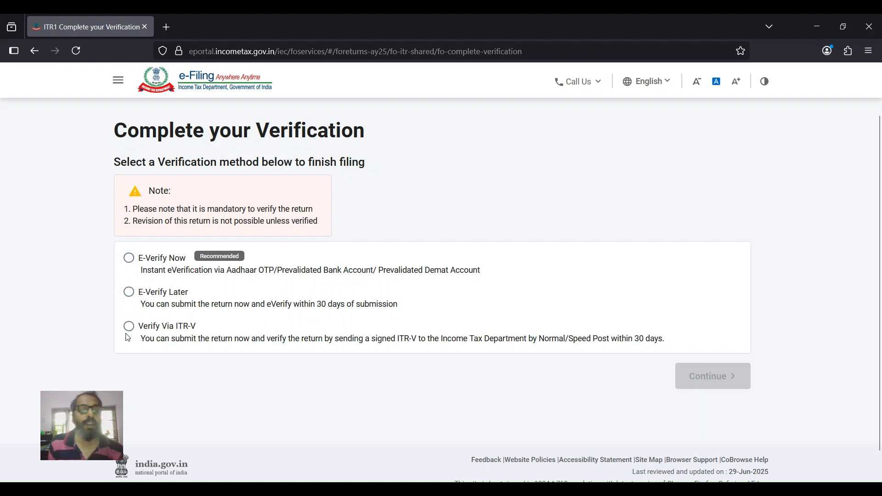
{"action": "left_click", "coordinate": [130, 259]}
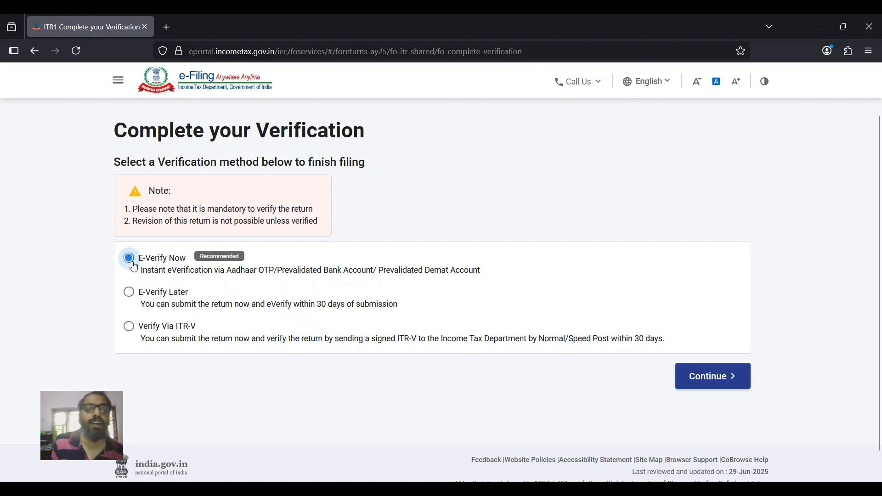
{"action": "left_click", "coordinate": [711, 378]}
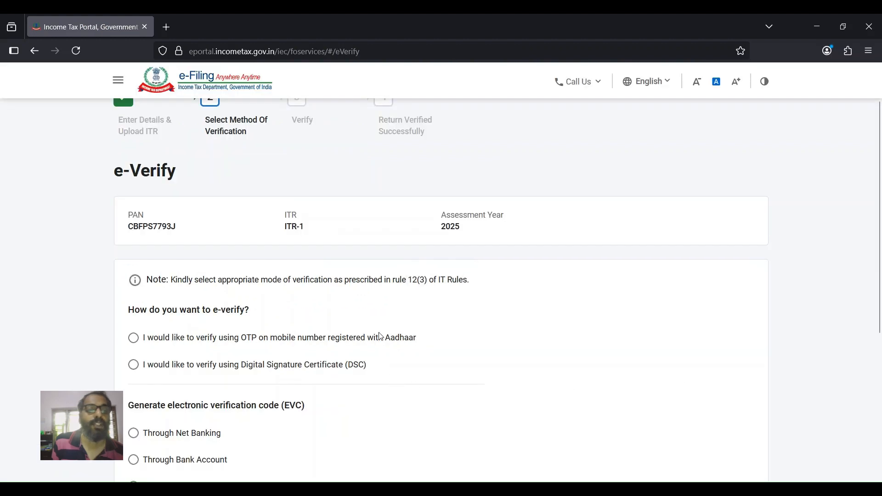
- Choose e-verification by OTP on the Aadhaar-registered mobile number
{"action": "scroll", "coordinate": [386, 349], "scroll_direction": "down", "scroll_amount": 1}
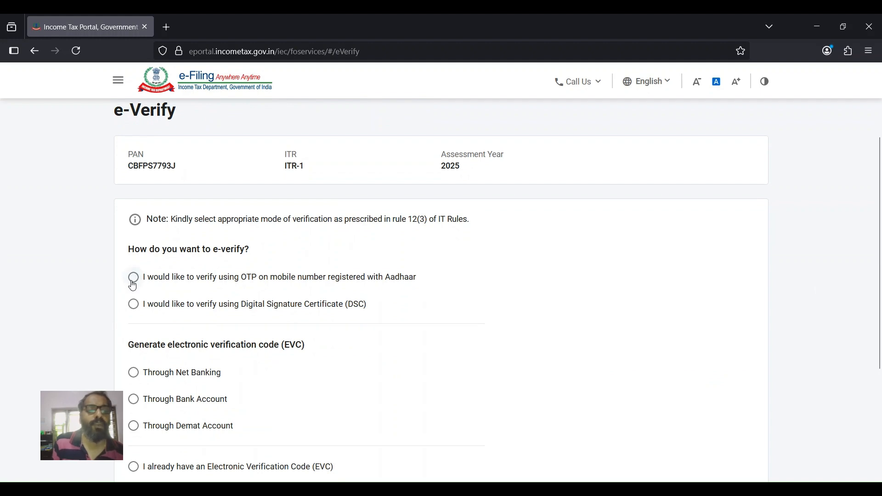
{"action": "left_click", "coordinate": [135, 280]}
{"action": "scroll", "coordinate": [307, 309], "scroll_direction": "down", "scroll_amount": 4}
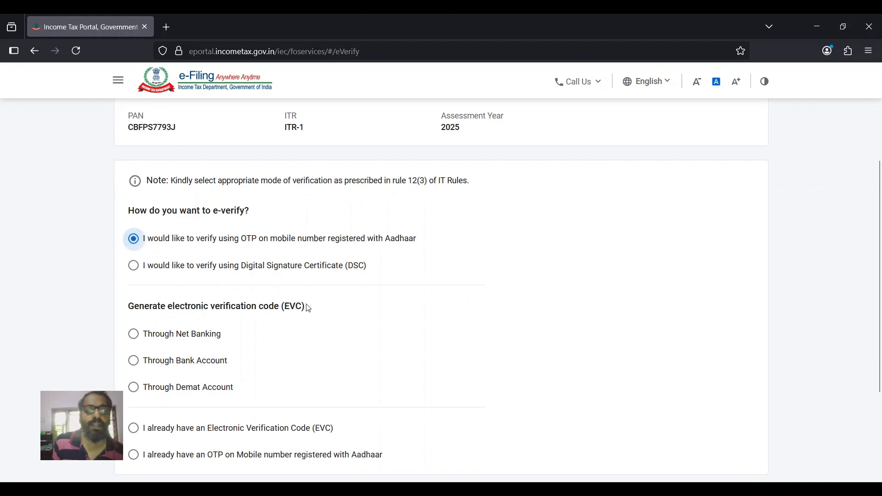
{"action": "left_click", "coordinate": [723, 367]}
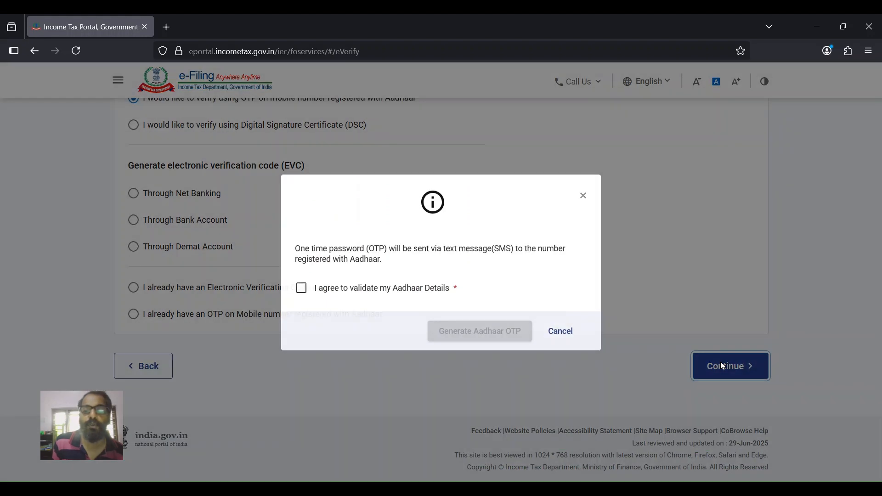
- Agree to Aadhaar validation, generate the Aadhaar OTP, and enter the received OTP digits
{"action": "left_click", "coordinate": [302, 299]}
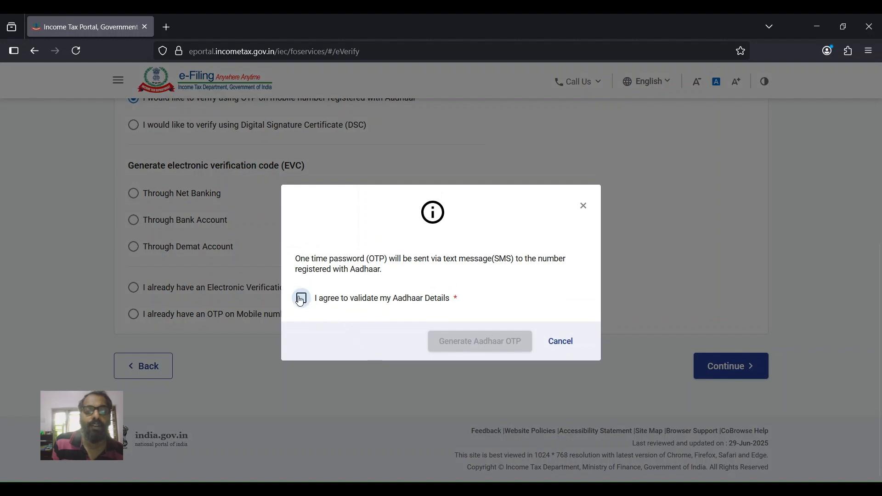
{"action": "left_click", "coordinate": [462, 344]}
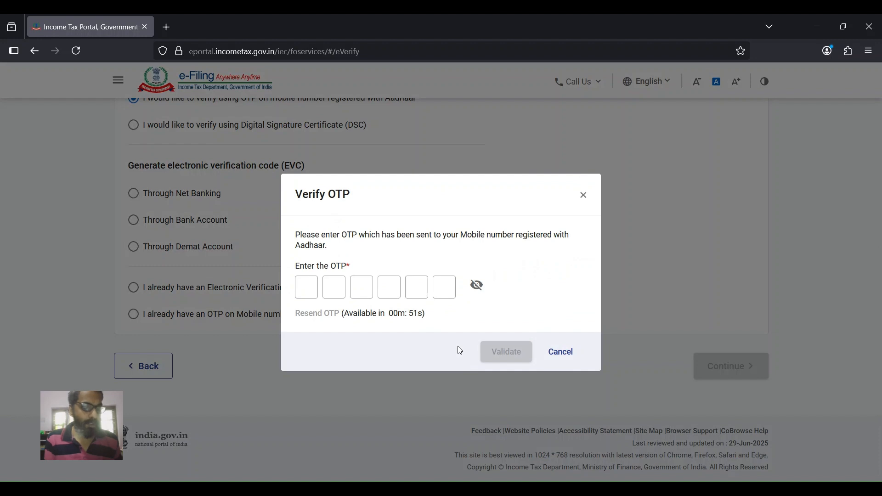
{"action": "left_click", "coordinate": [326, 291]}
{"action": "left_click", "coordinate": [316, 287]}
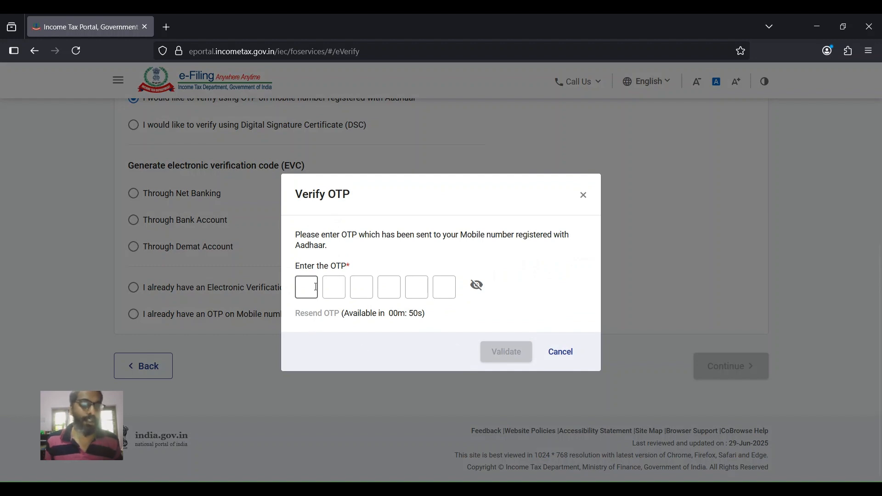
{"action": "type", "text": "12"}
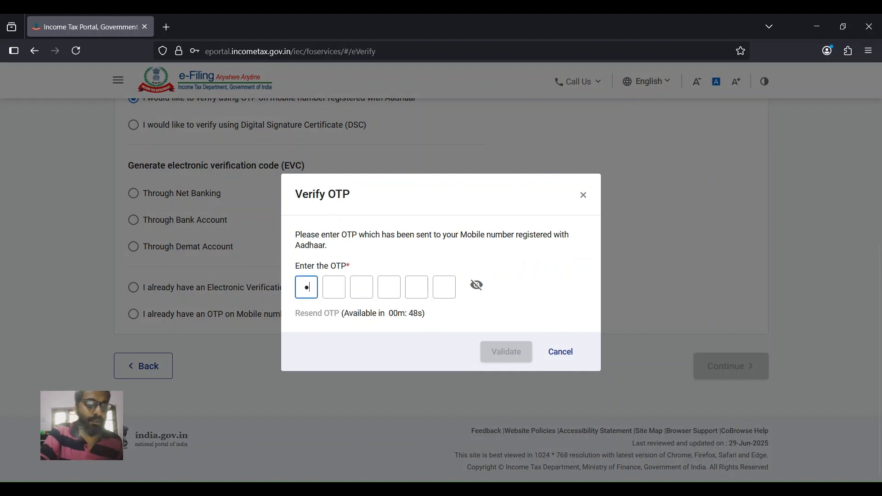
{"action": "type", "text": "34"}
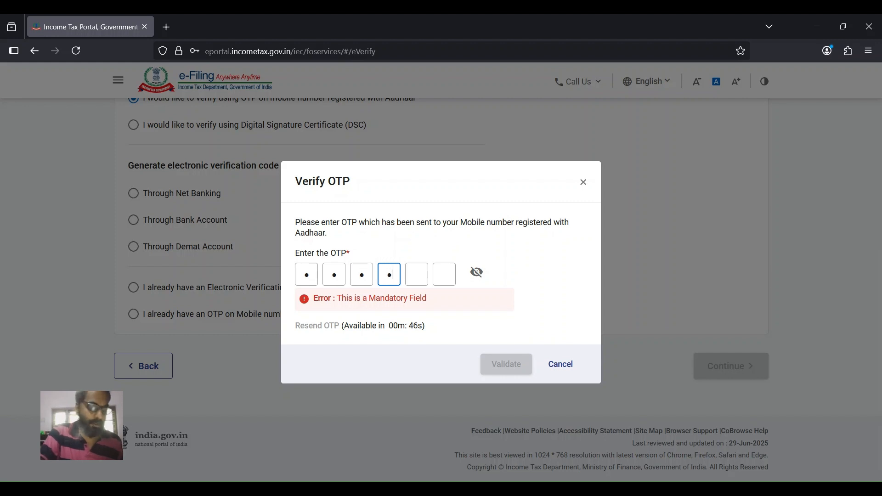
{"action": "type", "text": "56"}
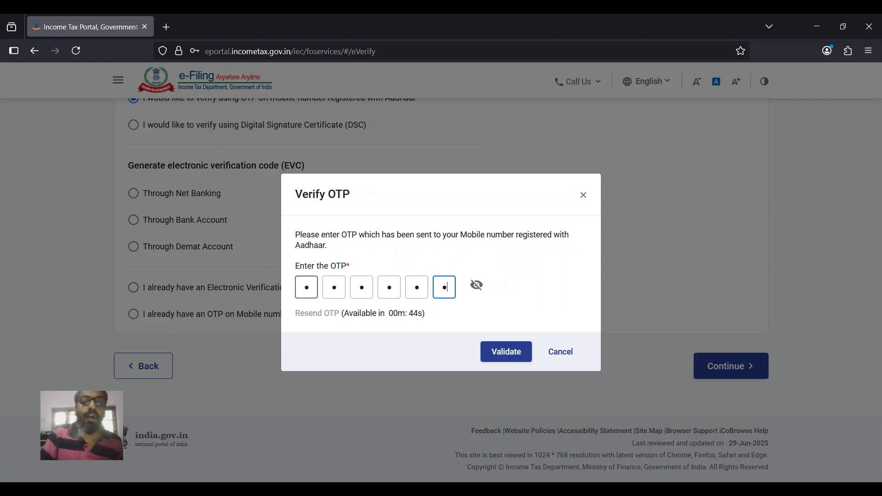
- Validate the OTP and submit the return, reaching the 'successfully filed and verified' confirmation
{"action": "left_click", "coordinate": [504, 355]}
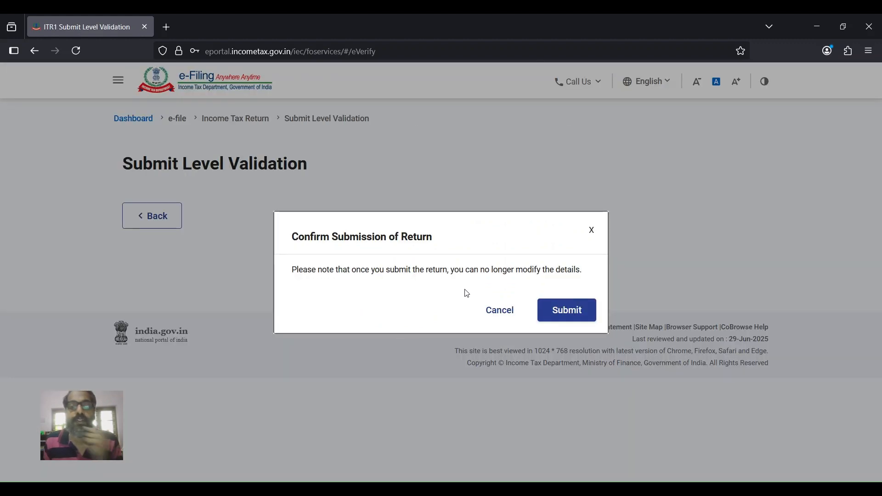
{"action": "left_click", "coordinate": [561, 315]}
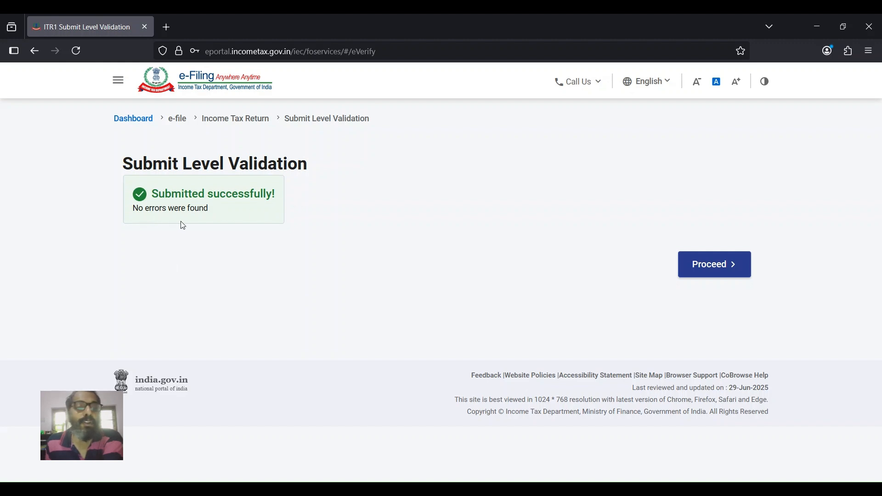
{"action": "left_click", "coordinate": [705, 269]}
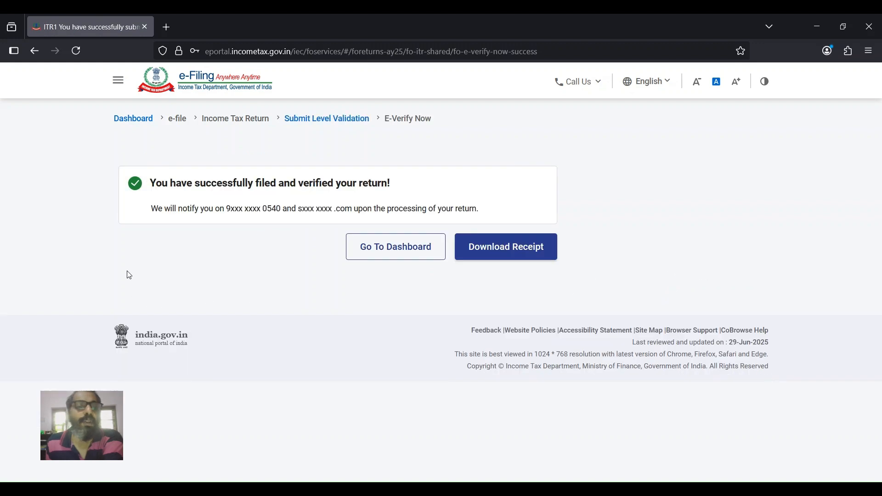